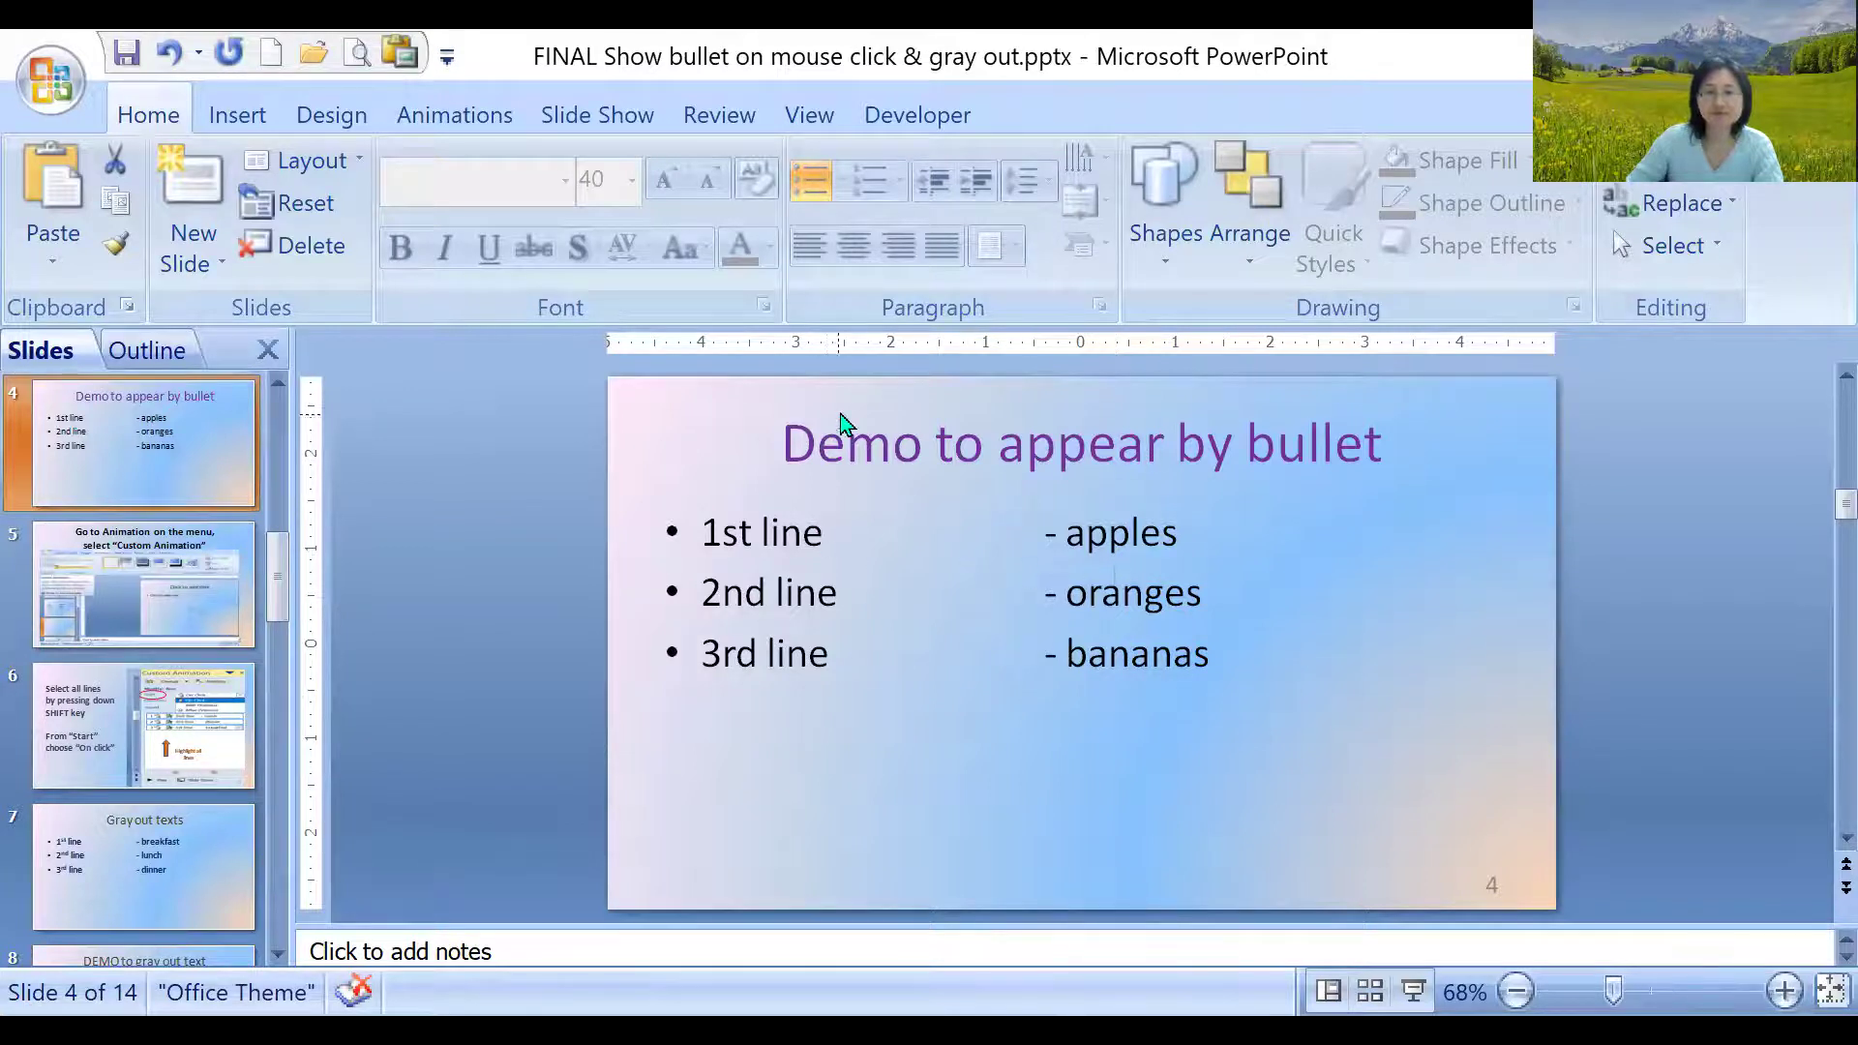
# Select slide 4's three bullet lines and add a Box entrance effect in Custom Animation
pyautogui.click(459, 124)
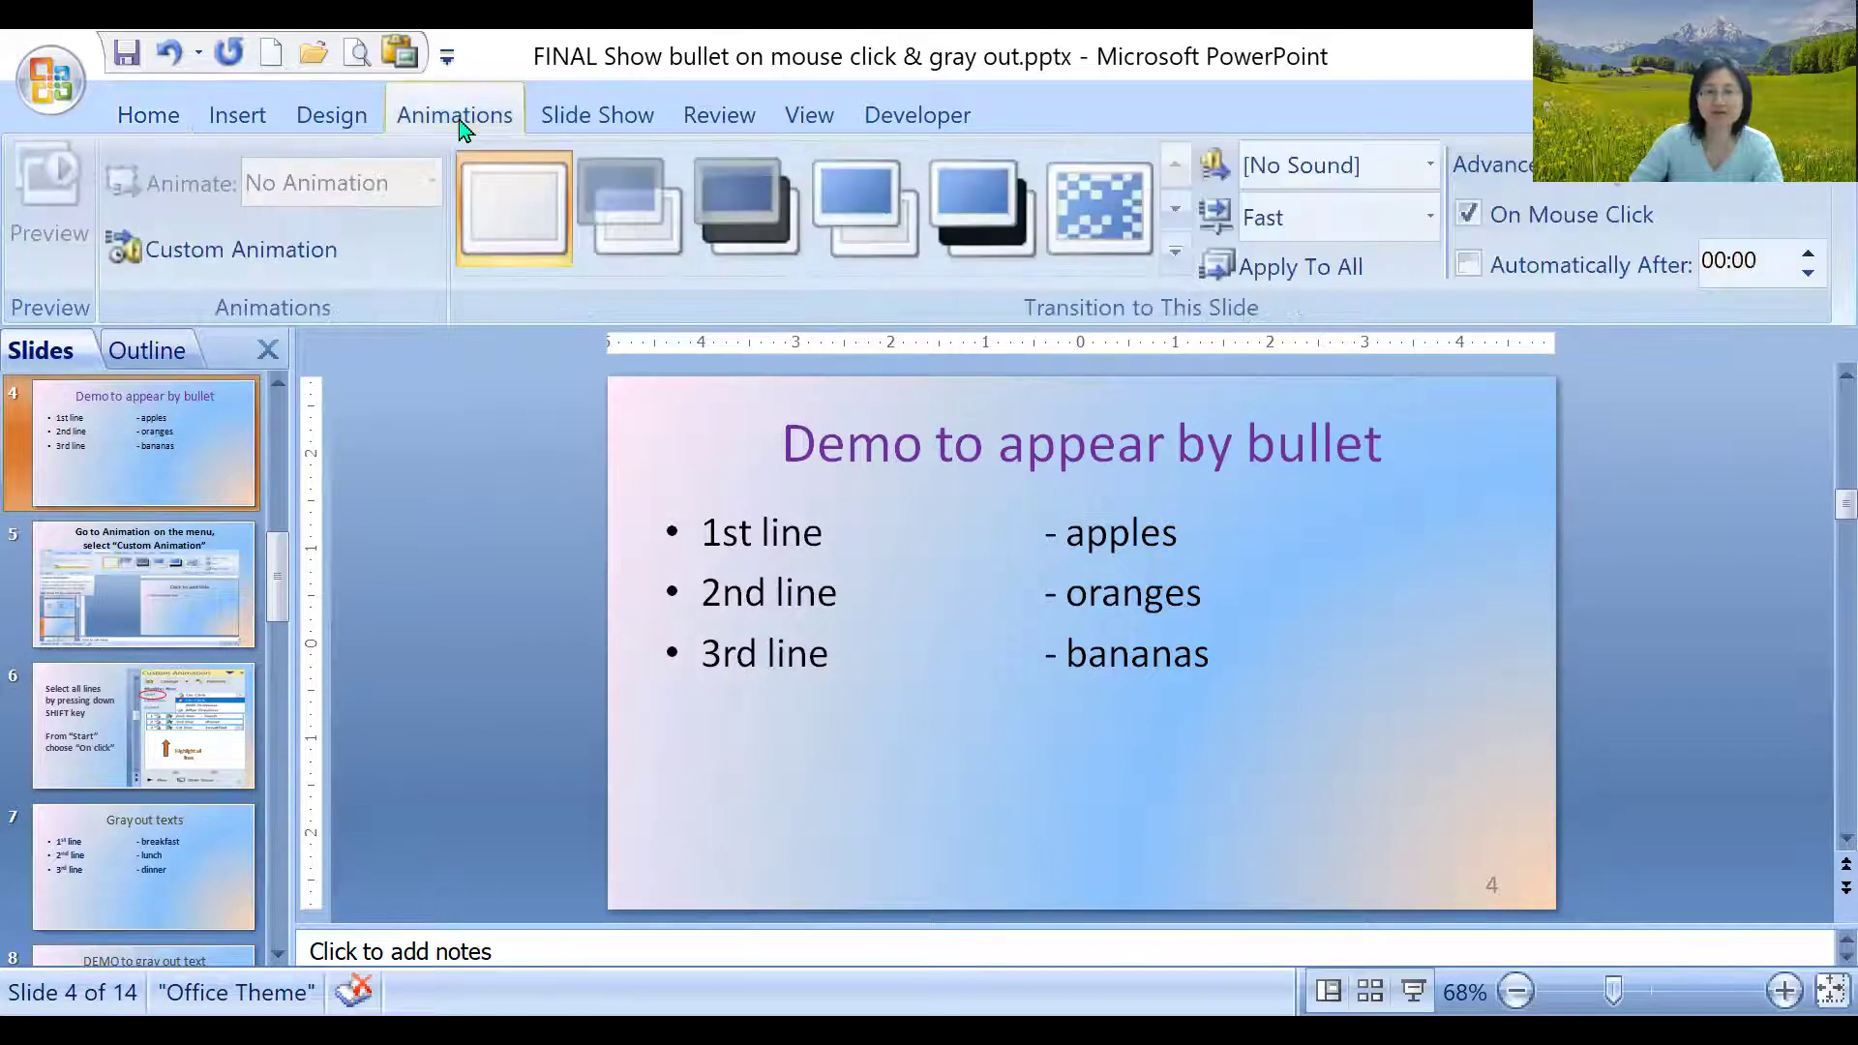
pyautogui.click(274, 251)
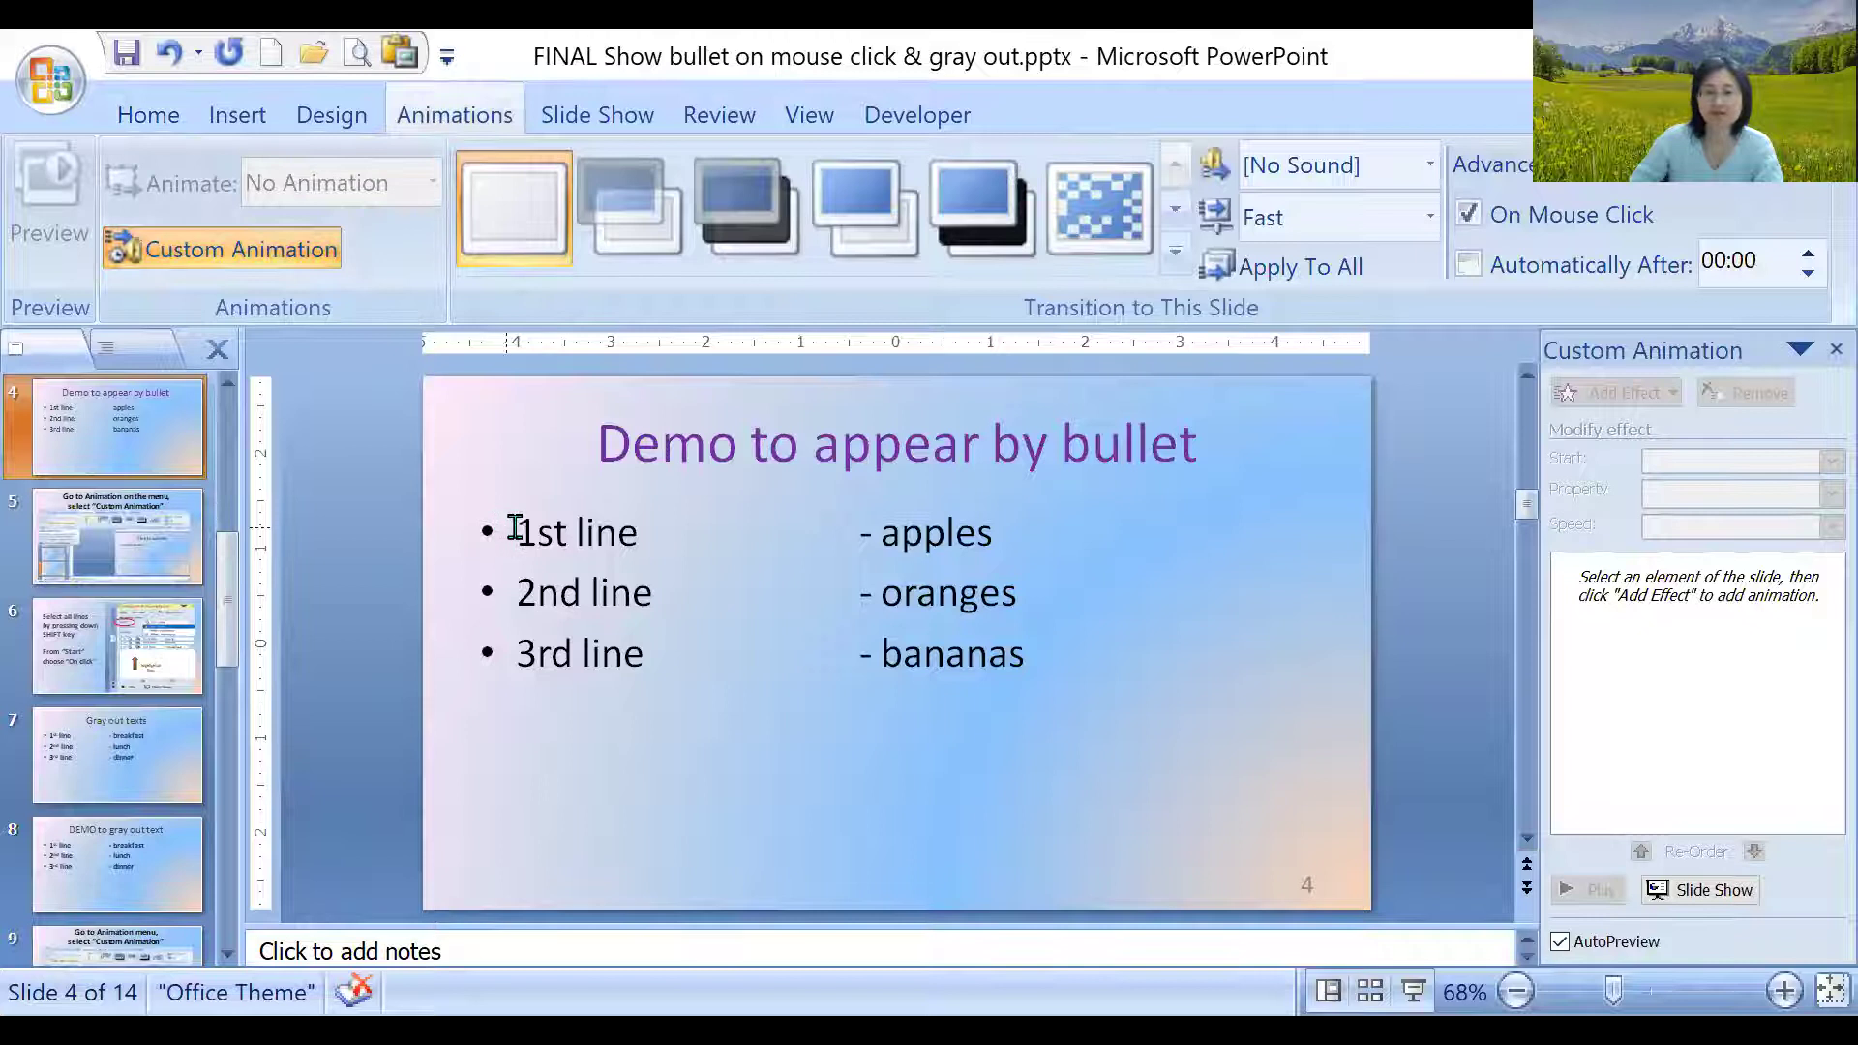
pyautogui.click(520, 531)
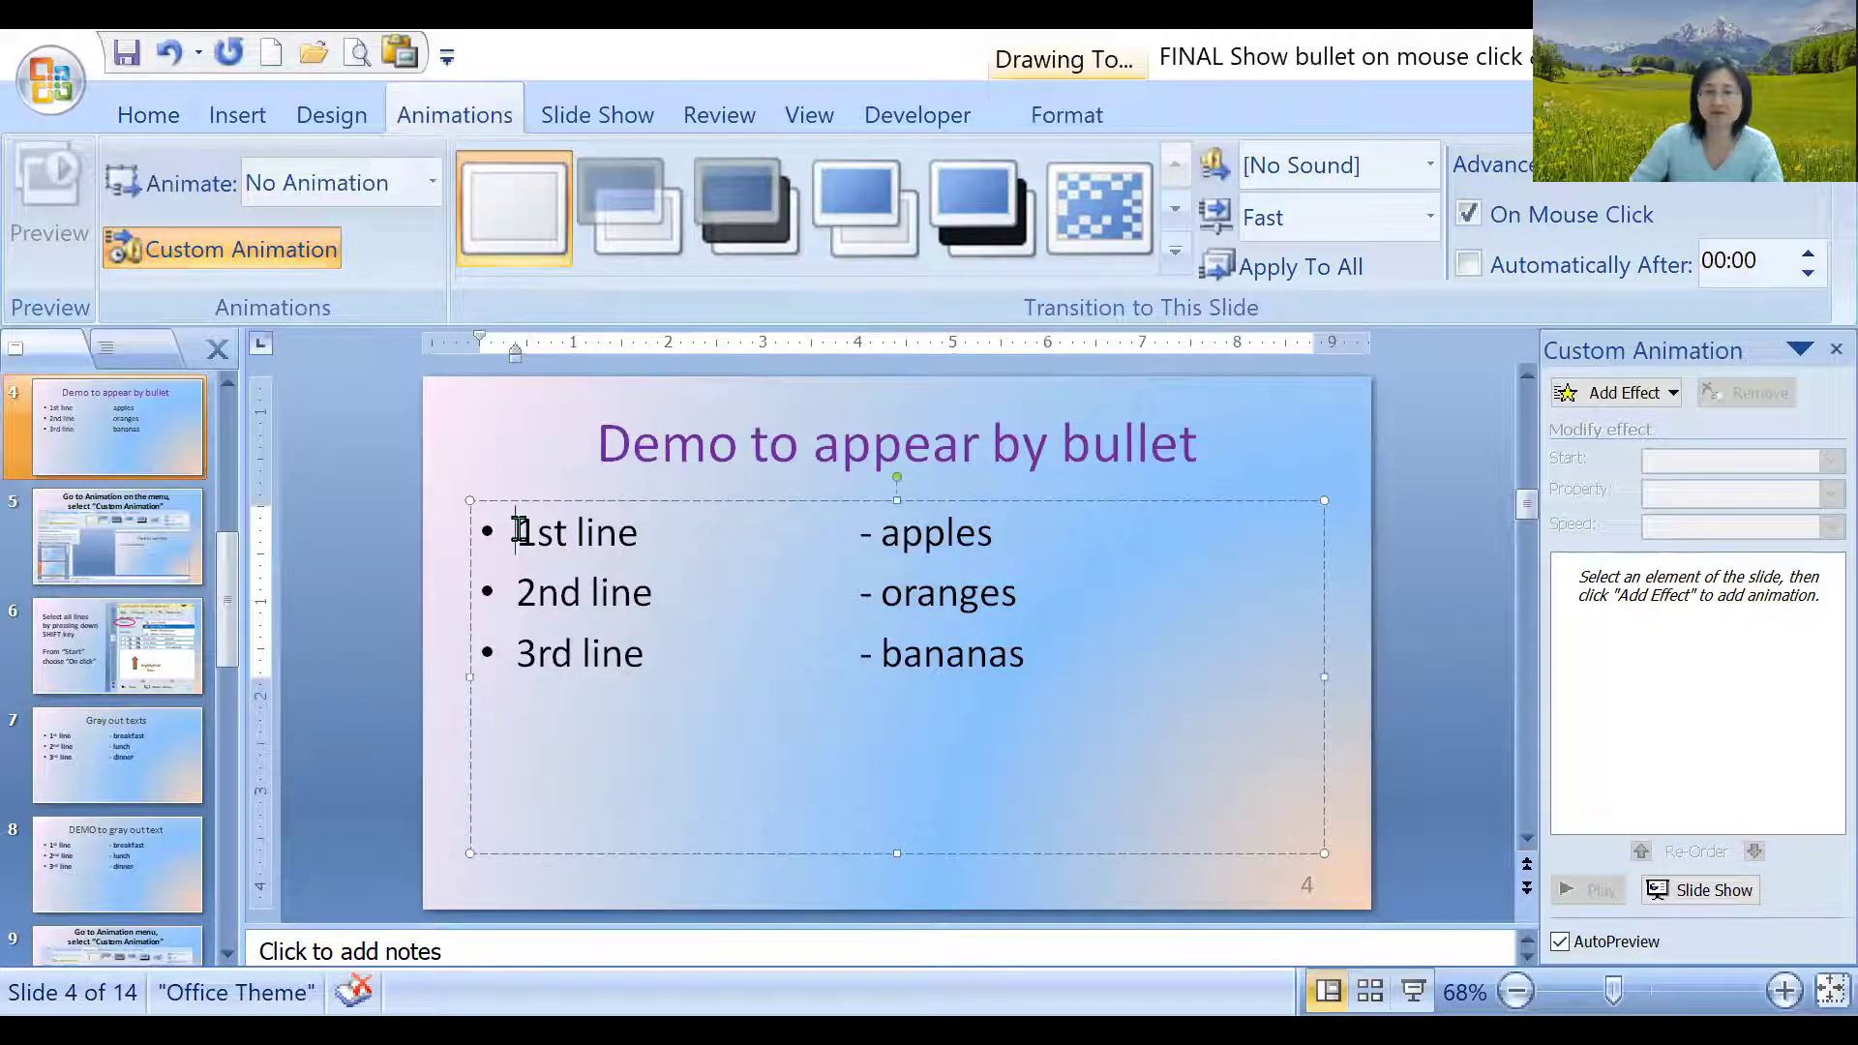
pyautogui.moveTo(520, 532); pyautogui.dragTo(1045, 634)
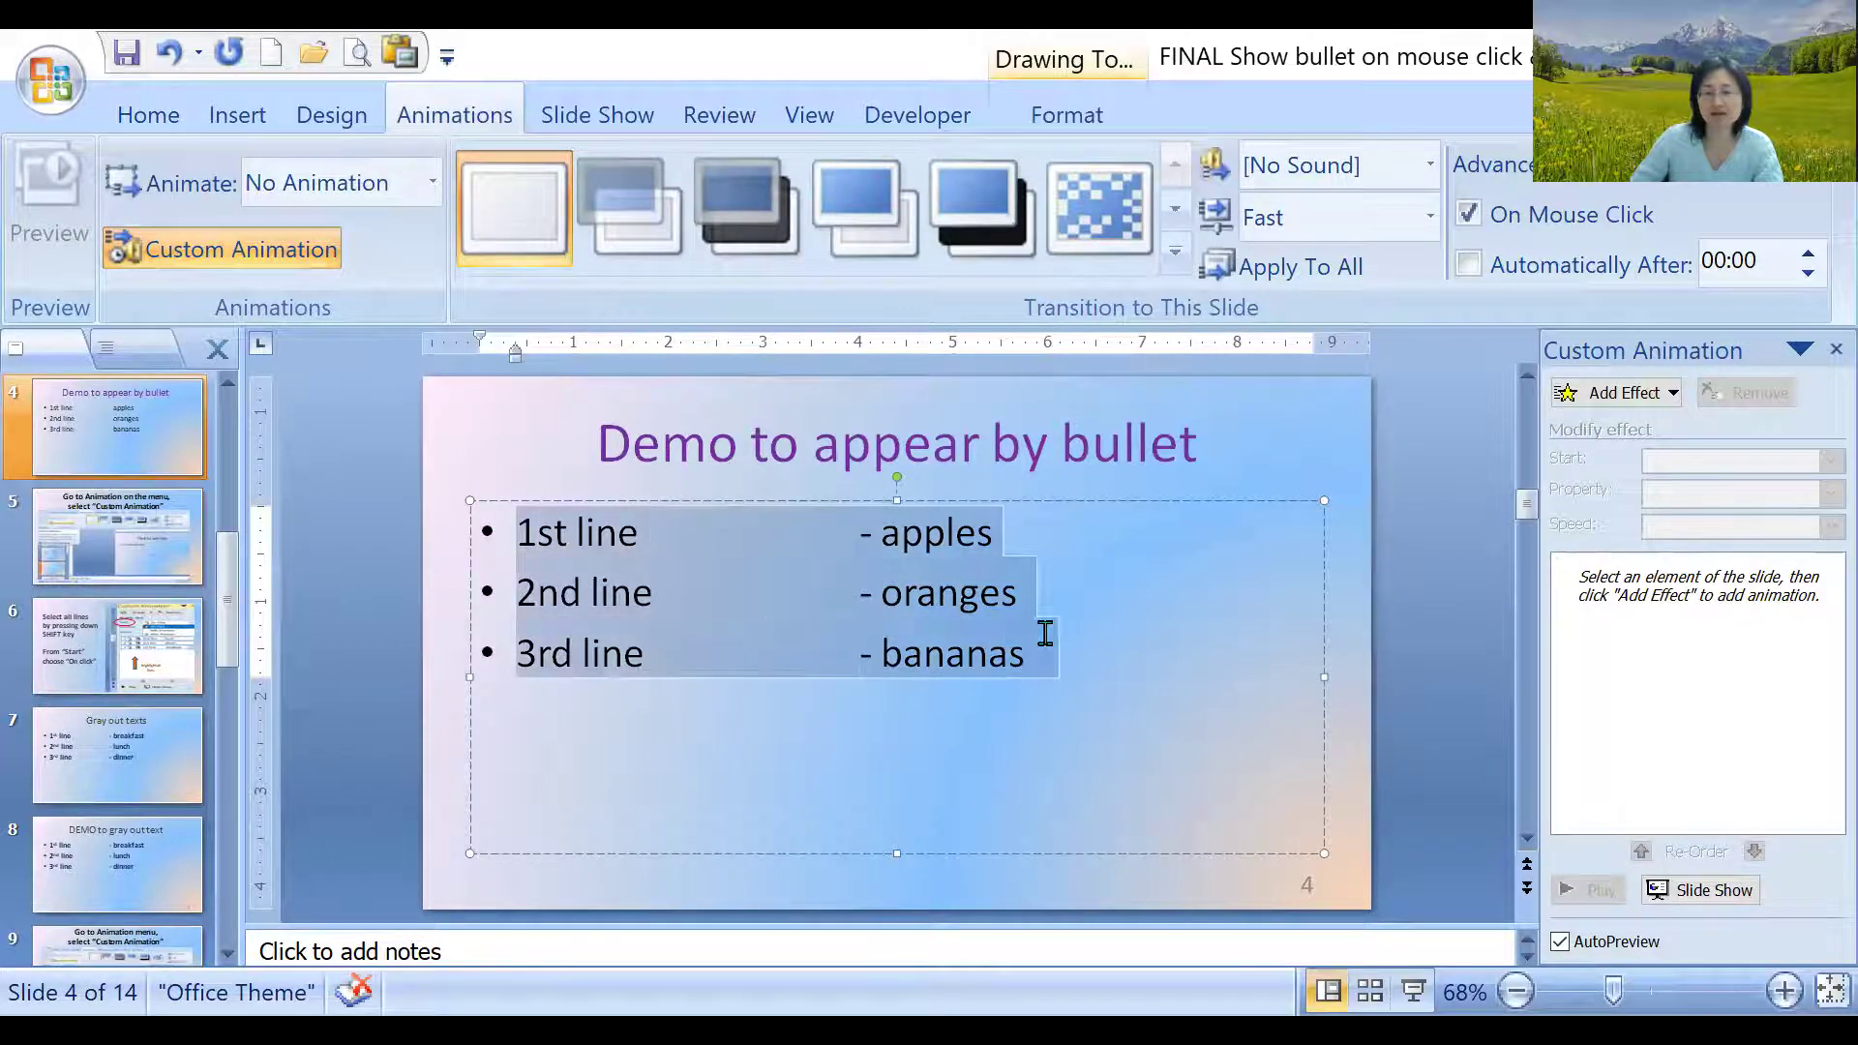
pyautogui.moveTo(955, 614)
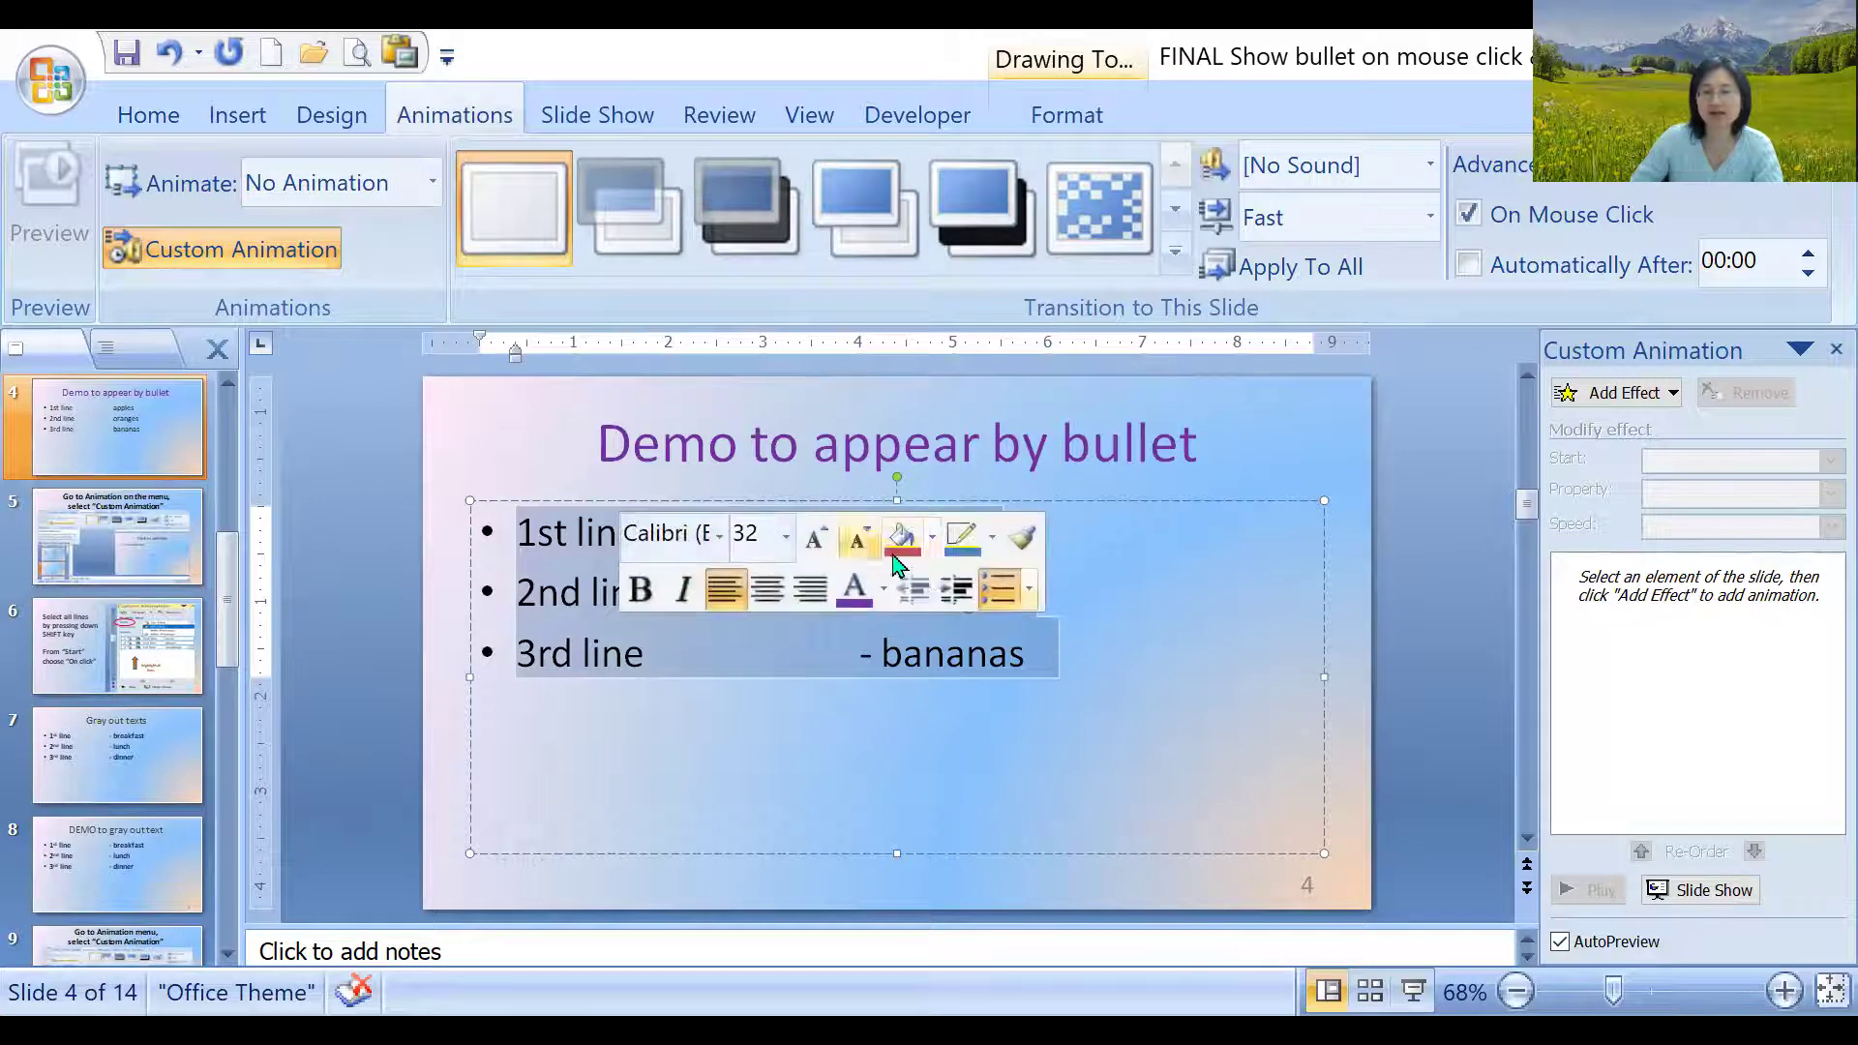
pyautogui.click(1678, 397)
pyautogui.moveTo(1645, 433)
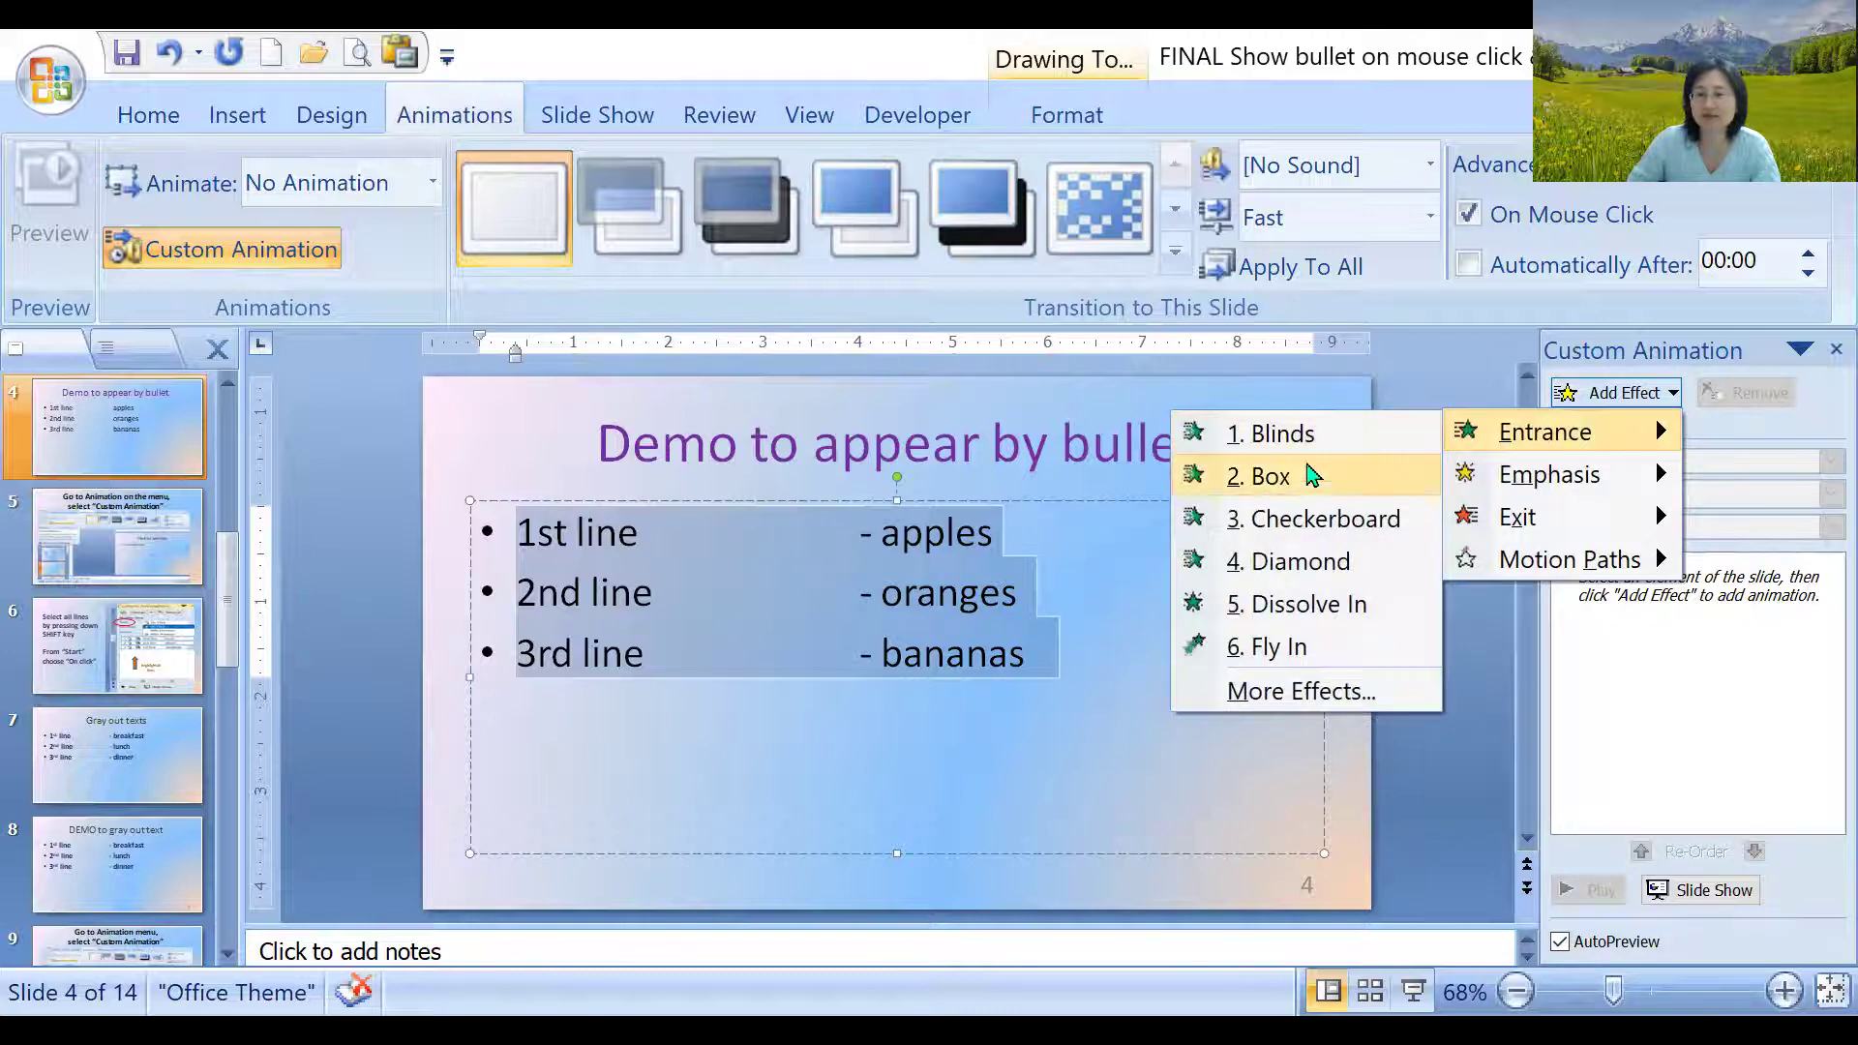
pyautogui.click(1269, 476)
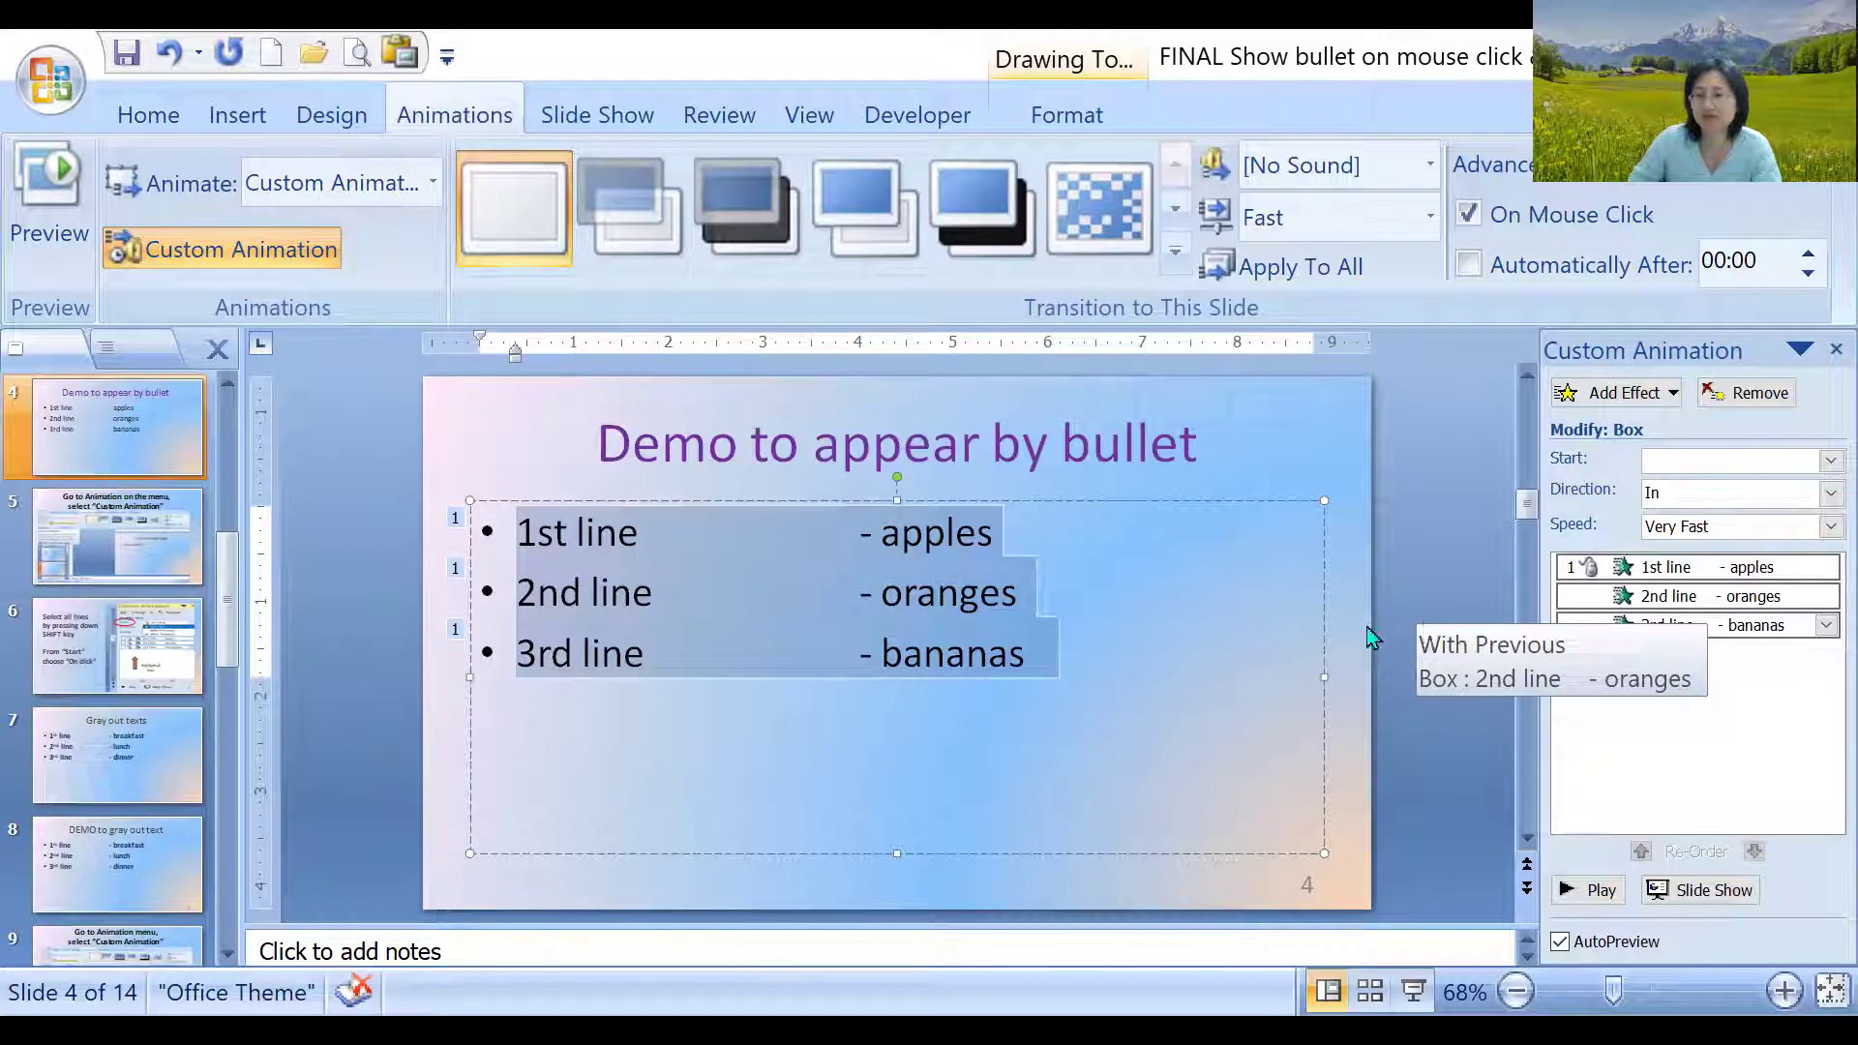
# Set slide 4's Box animations to Start On Click, numbered 1–3, and preview them
pyautogui.rightClick(1684, 595)
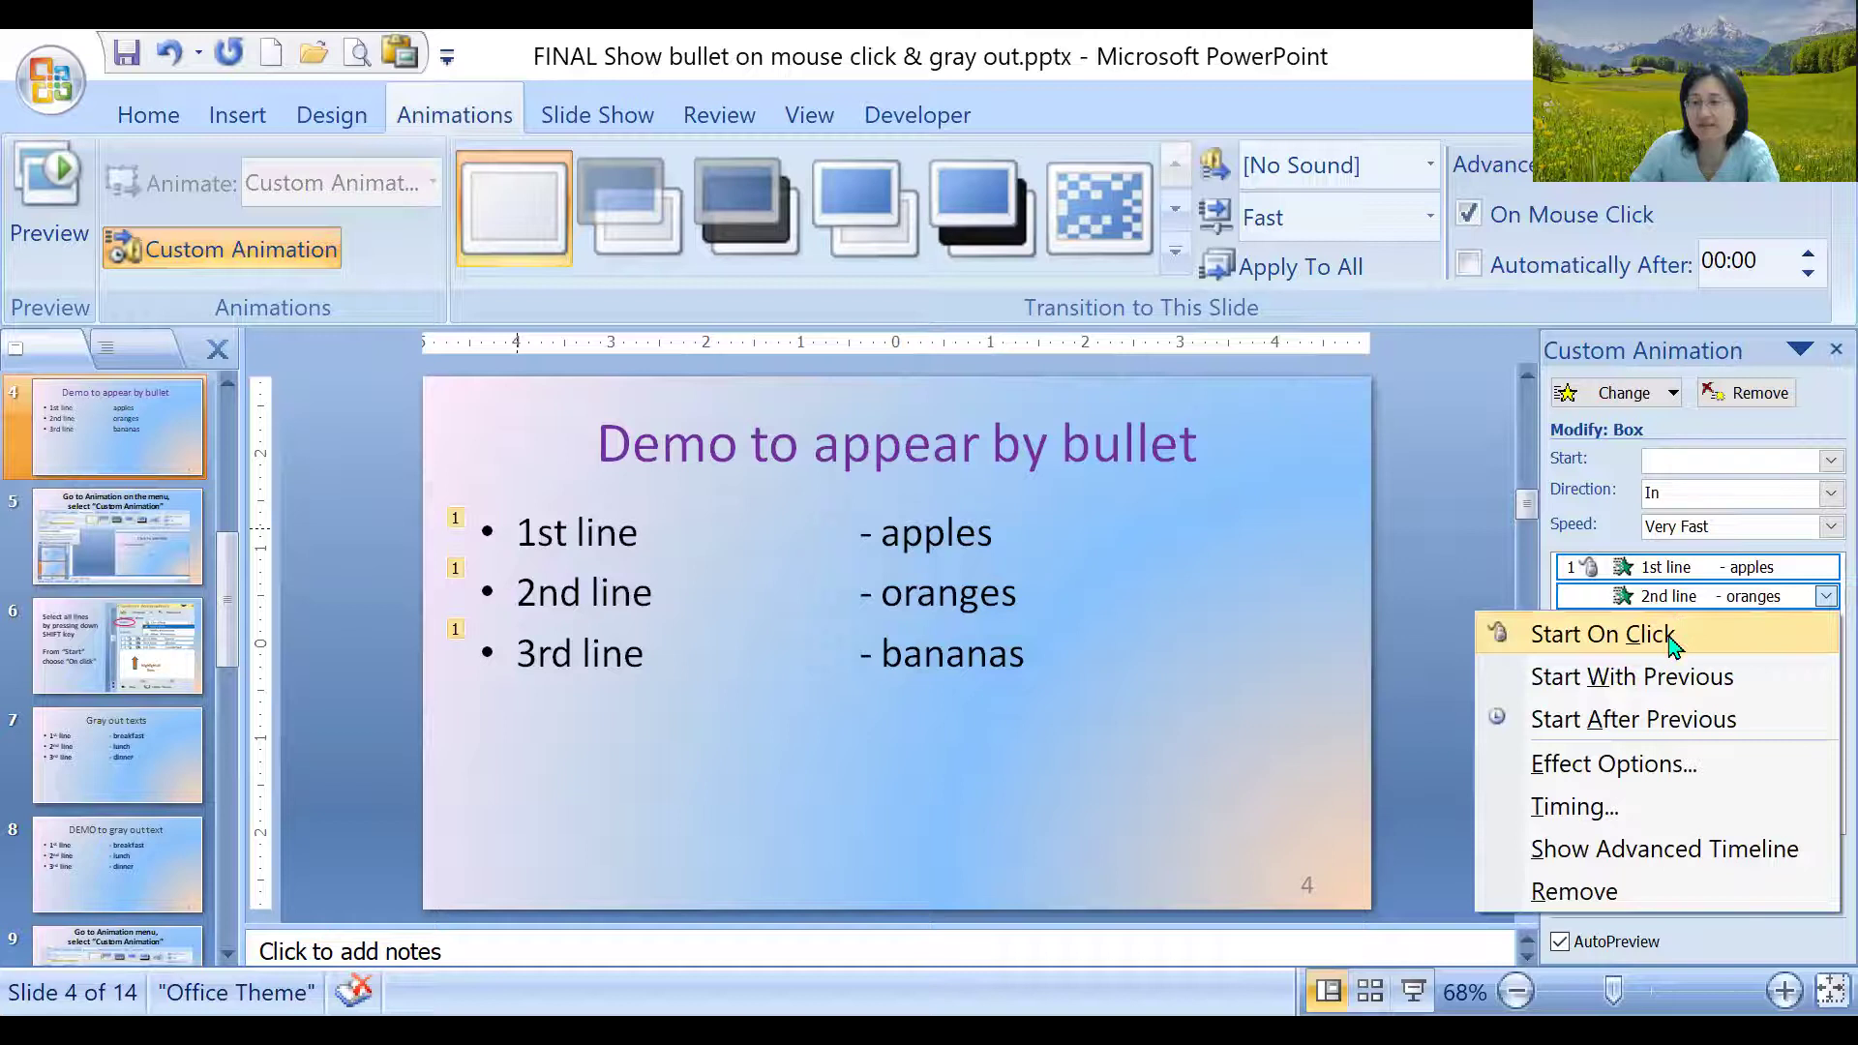
pyautogui.click(1671, 637)
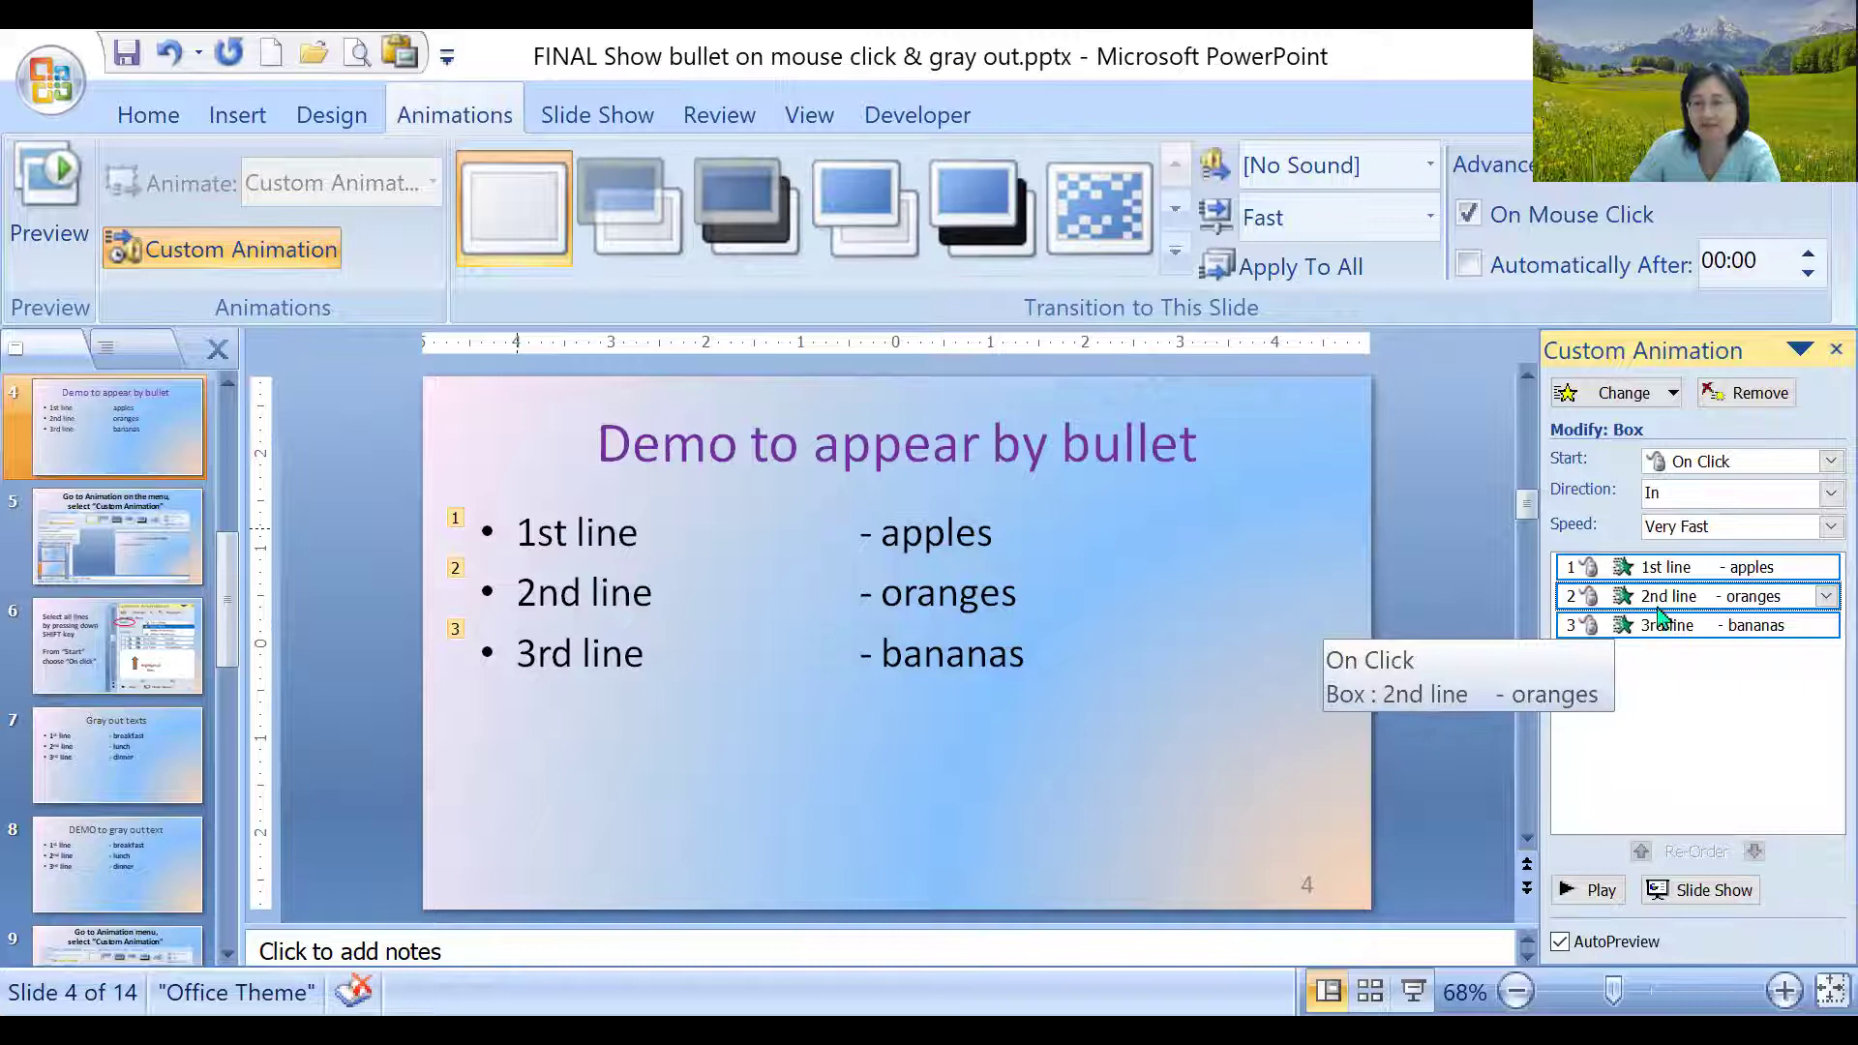
pyautogui.click(1601, 892)
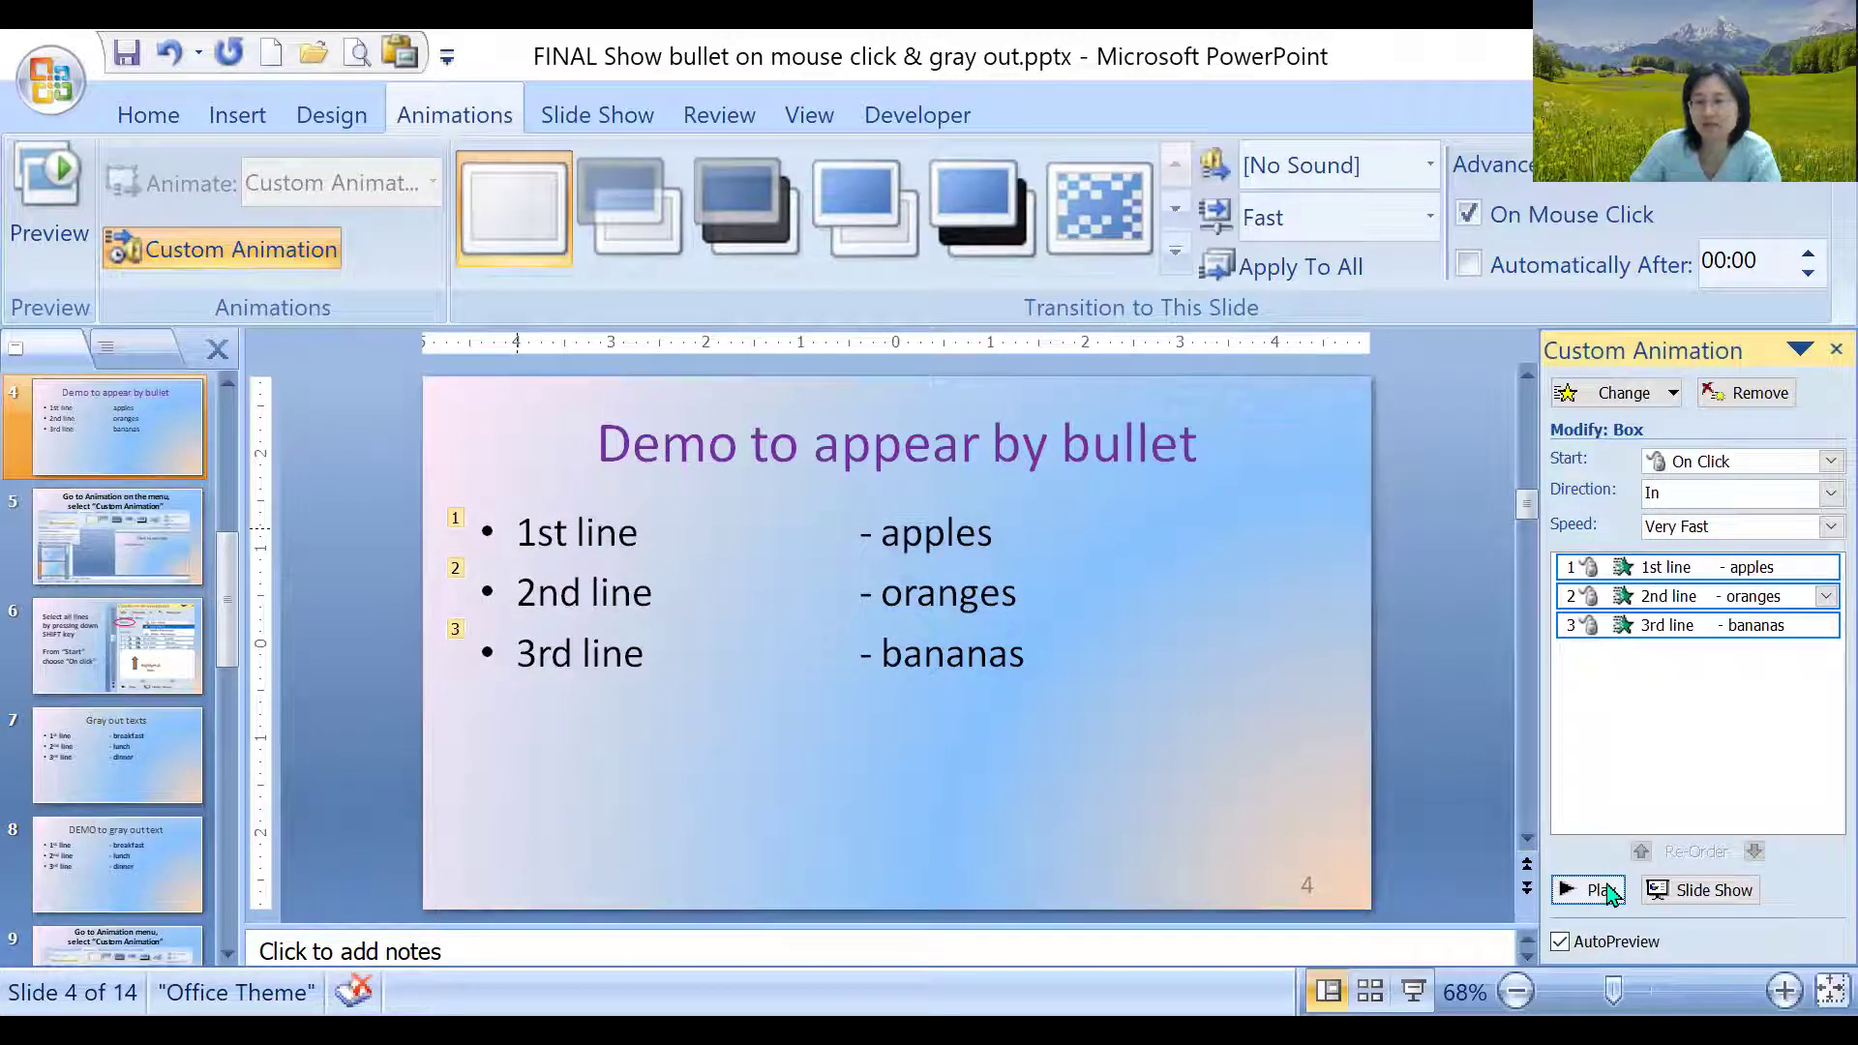
# Advance three slides to slide 7, 'Gray out texts'
pyautogui.click(1526, 890)
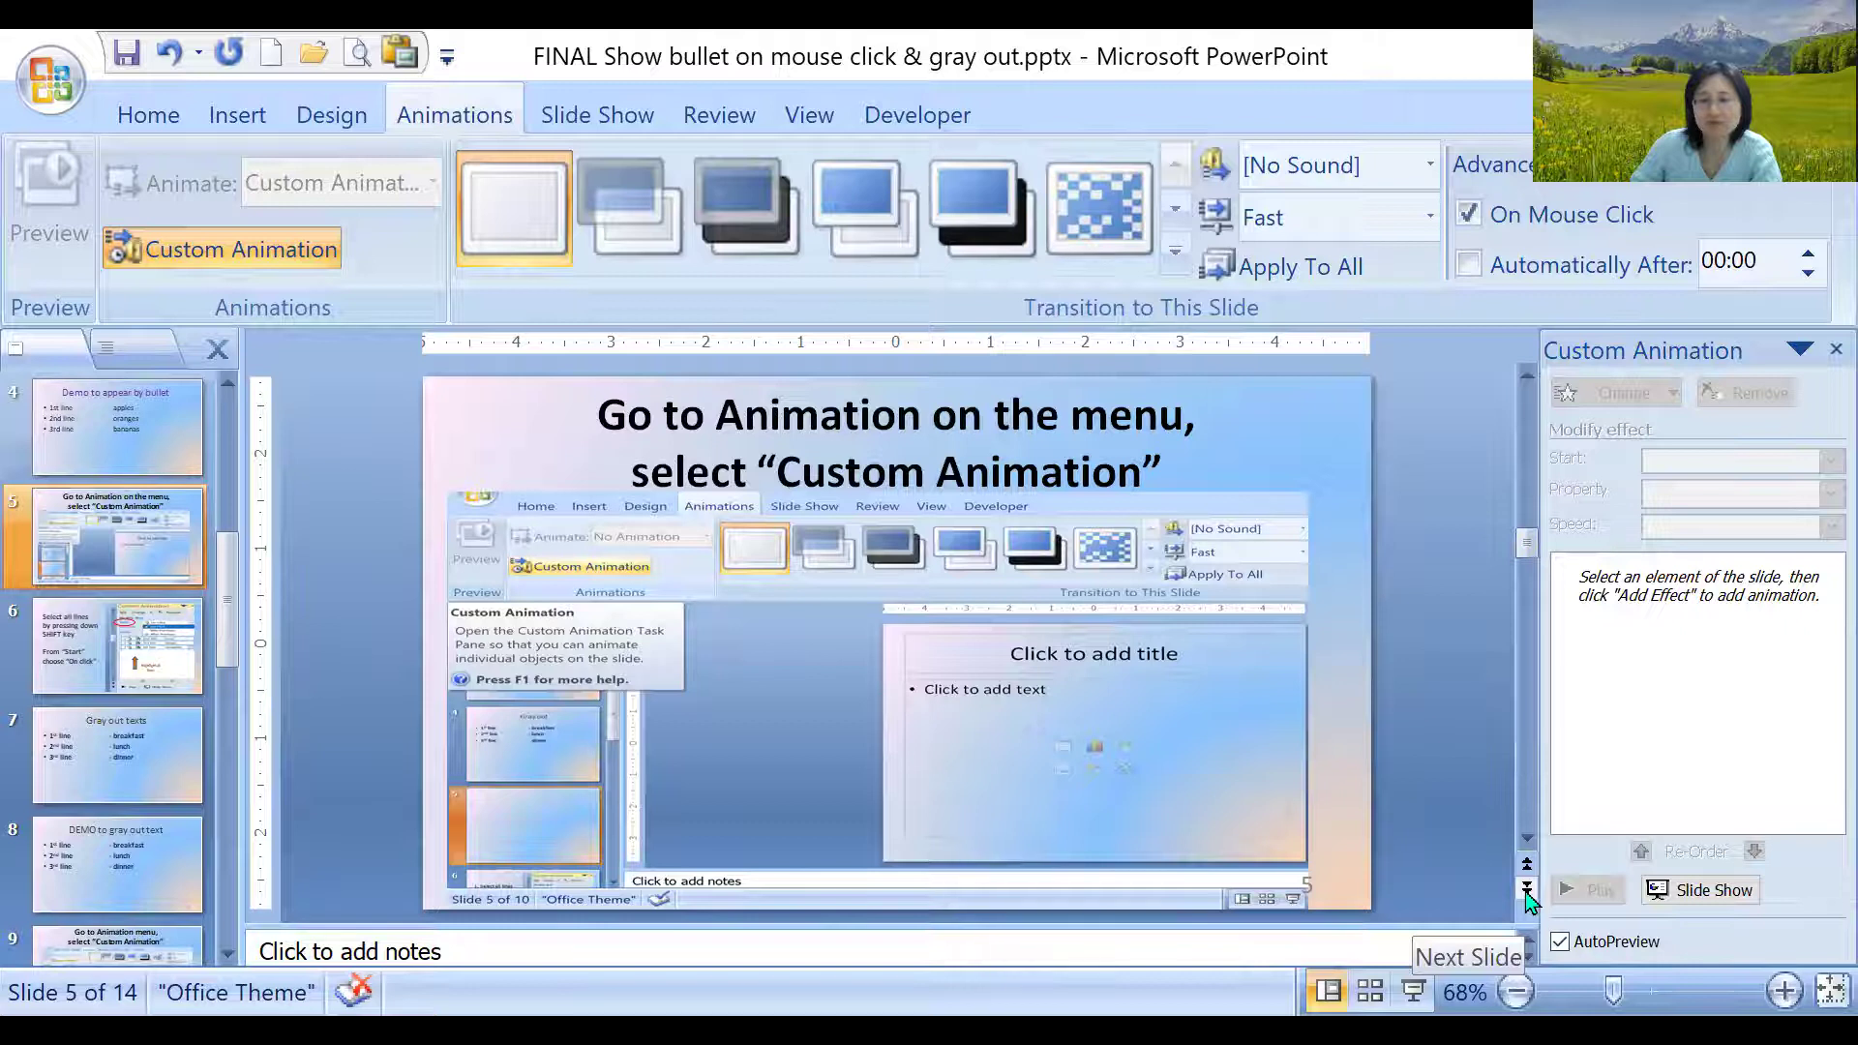
pyautogui.click(1527, 890)
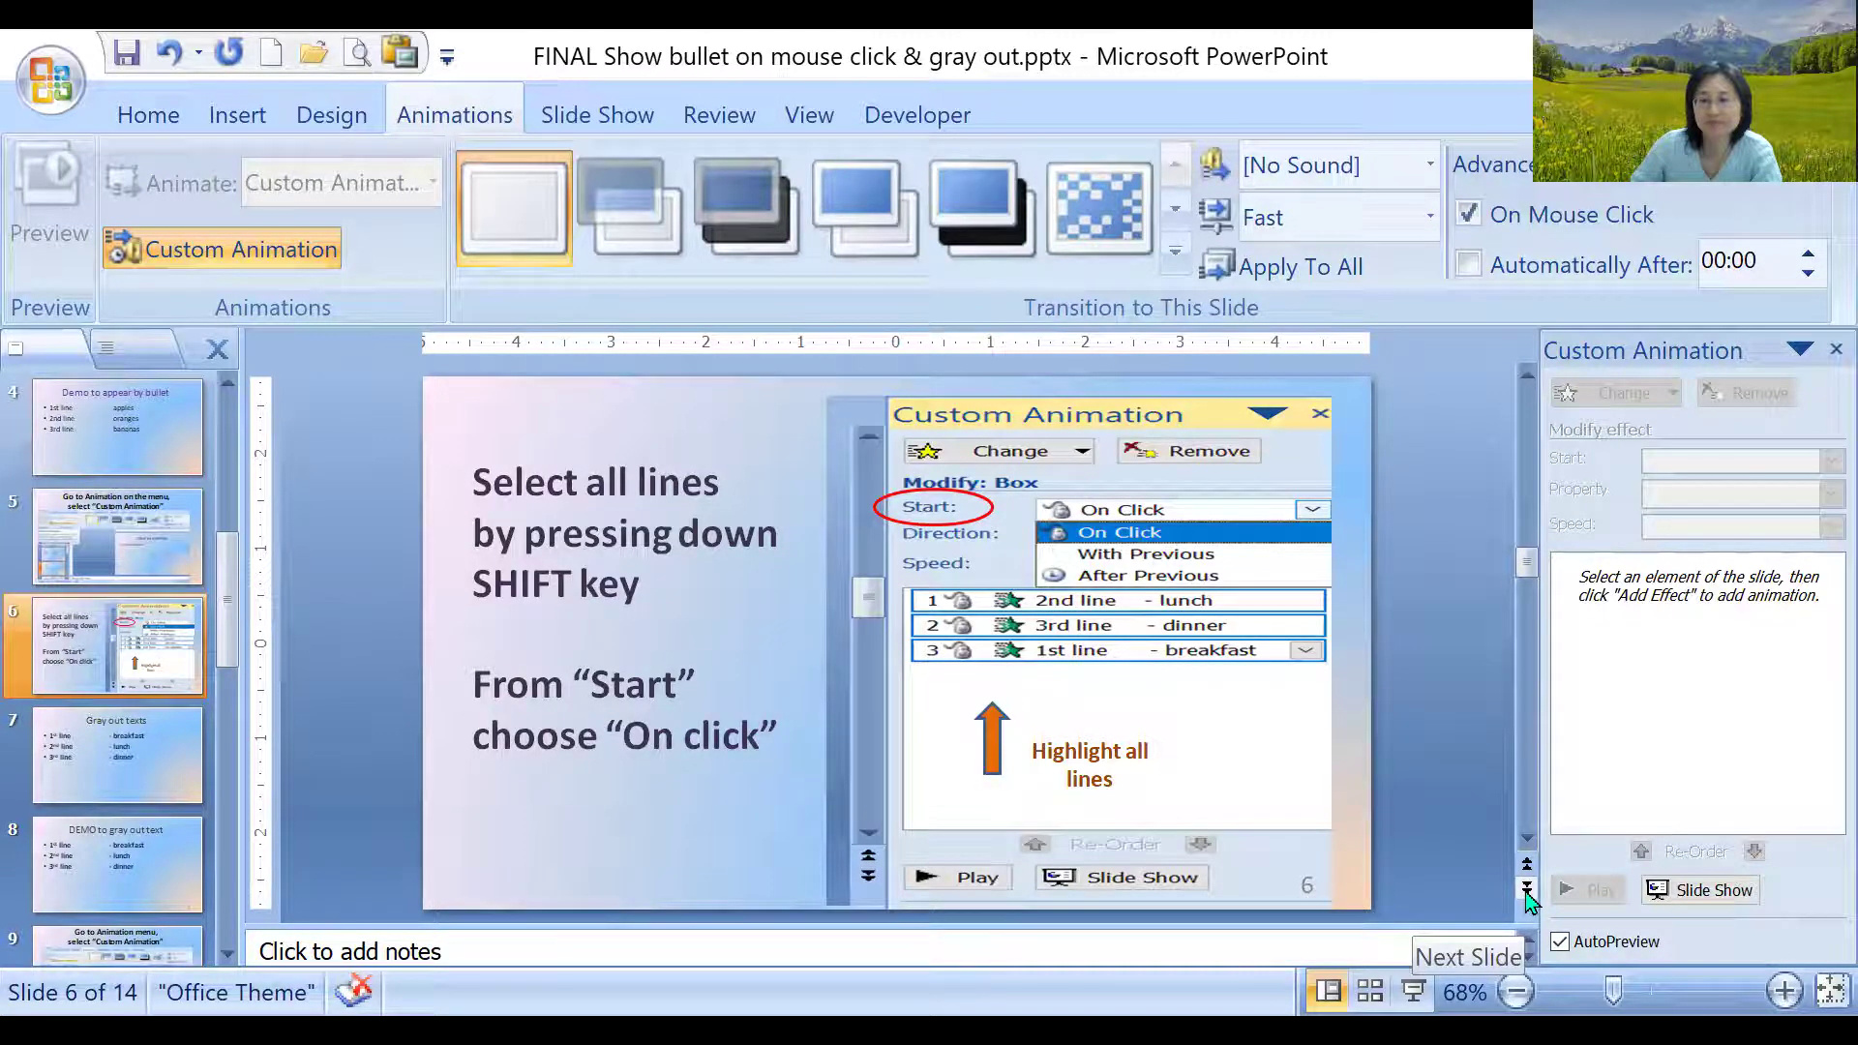
pyautogui.click(1527, 890)
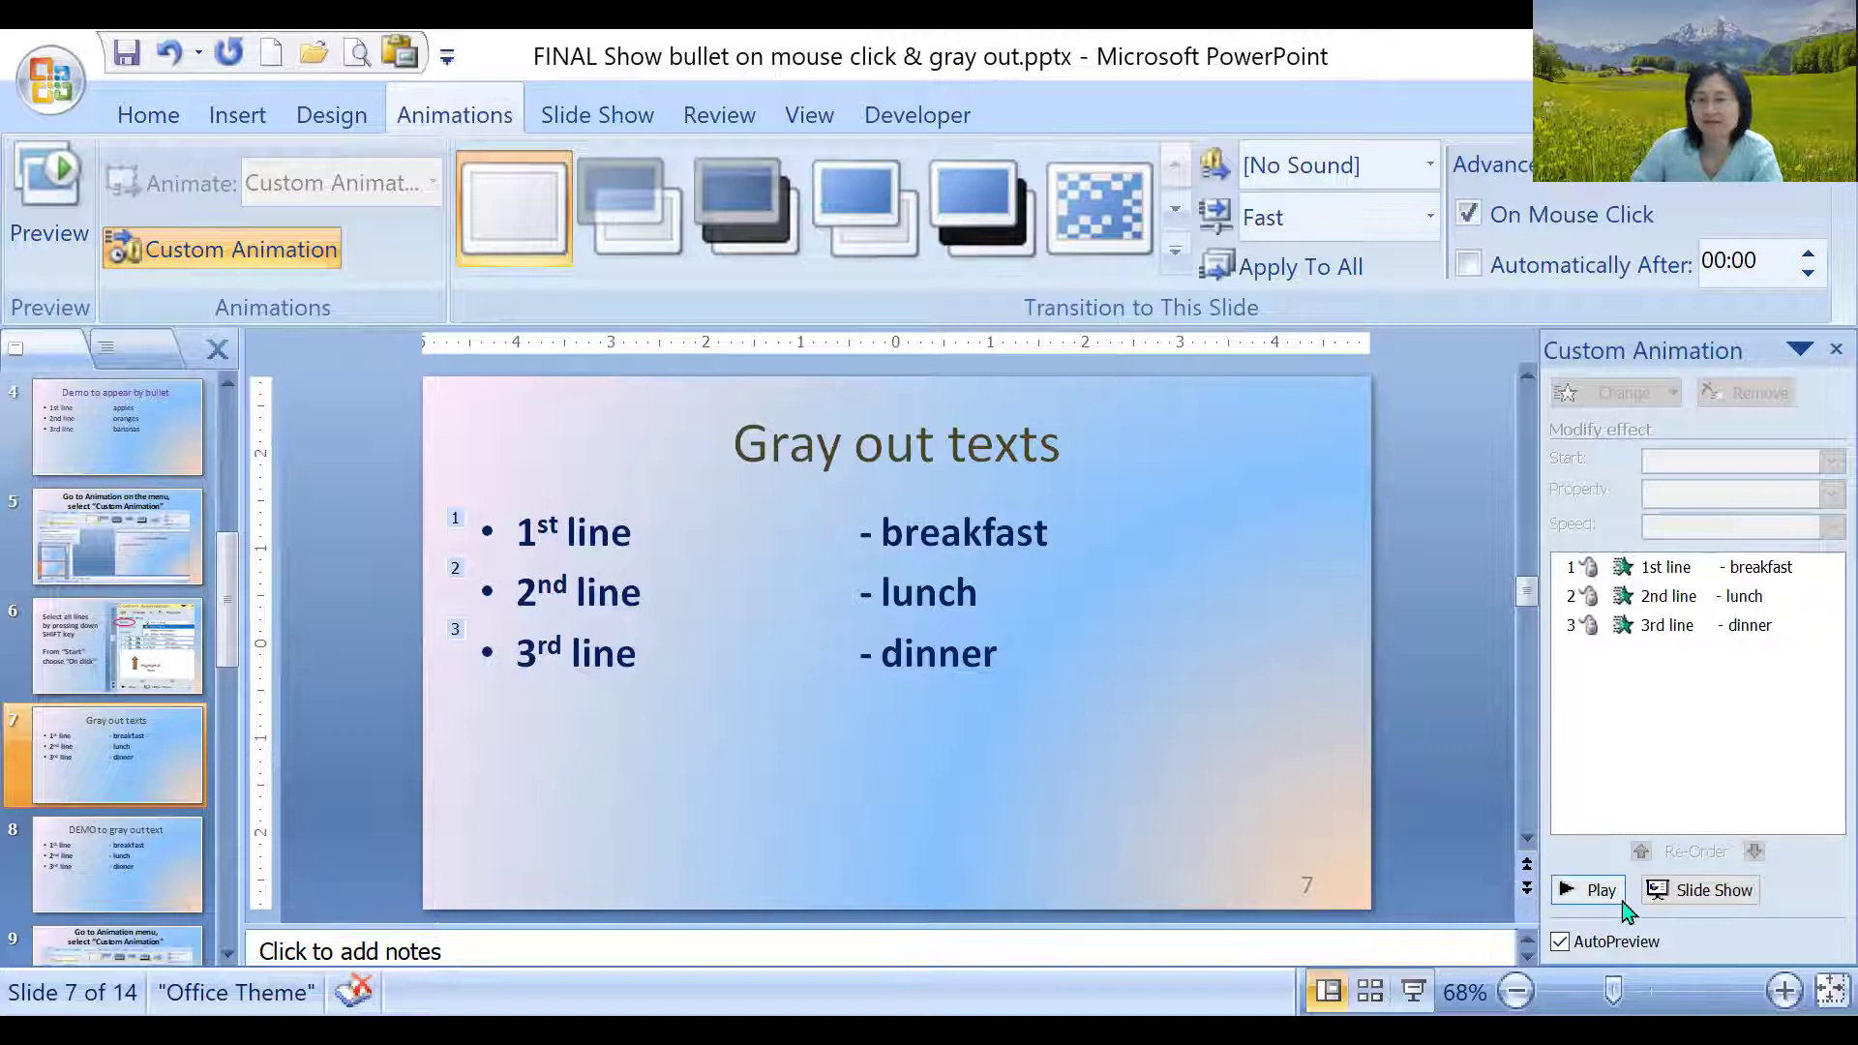
# Preview slide 7's on-click line animations, then go to slide 8, 'DEMO to gray out text'
pyautogui.click(1602, 895)
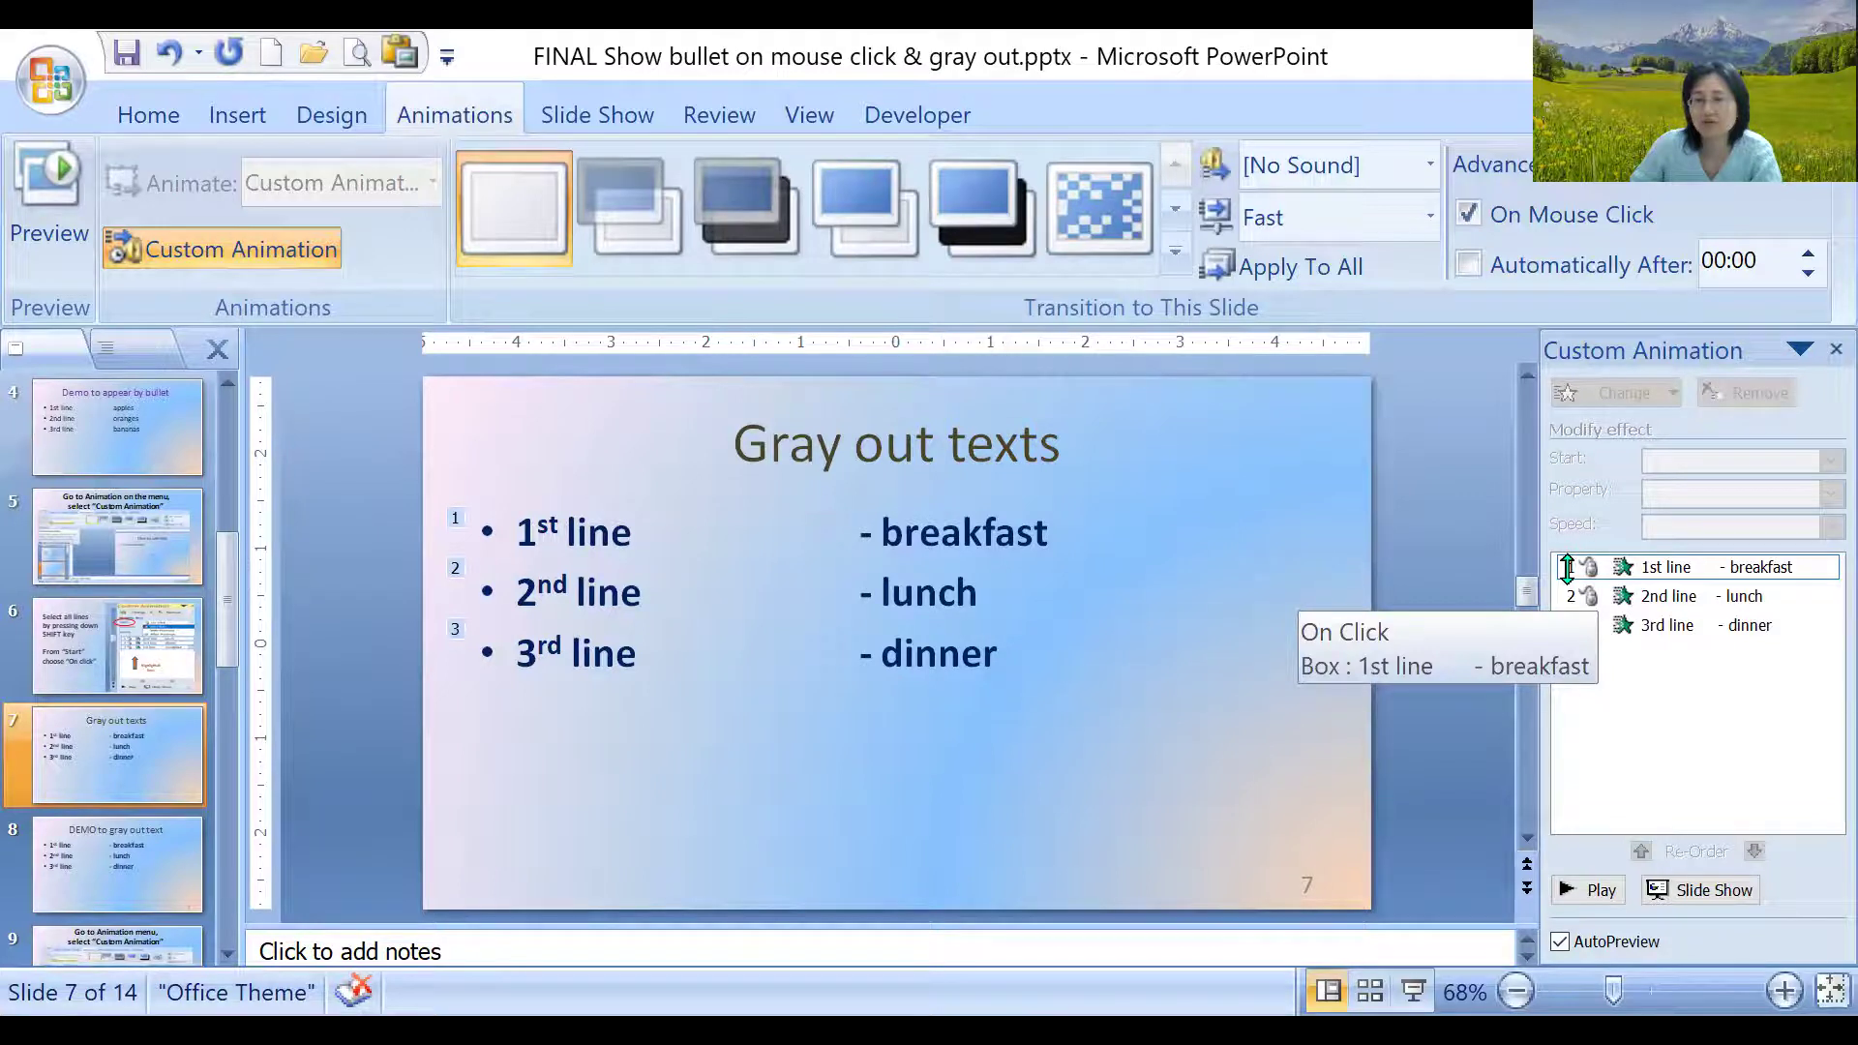
pyautogui.click(1526, 889)
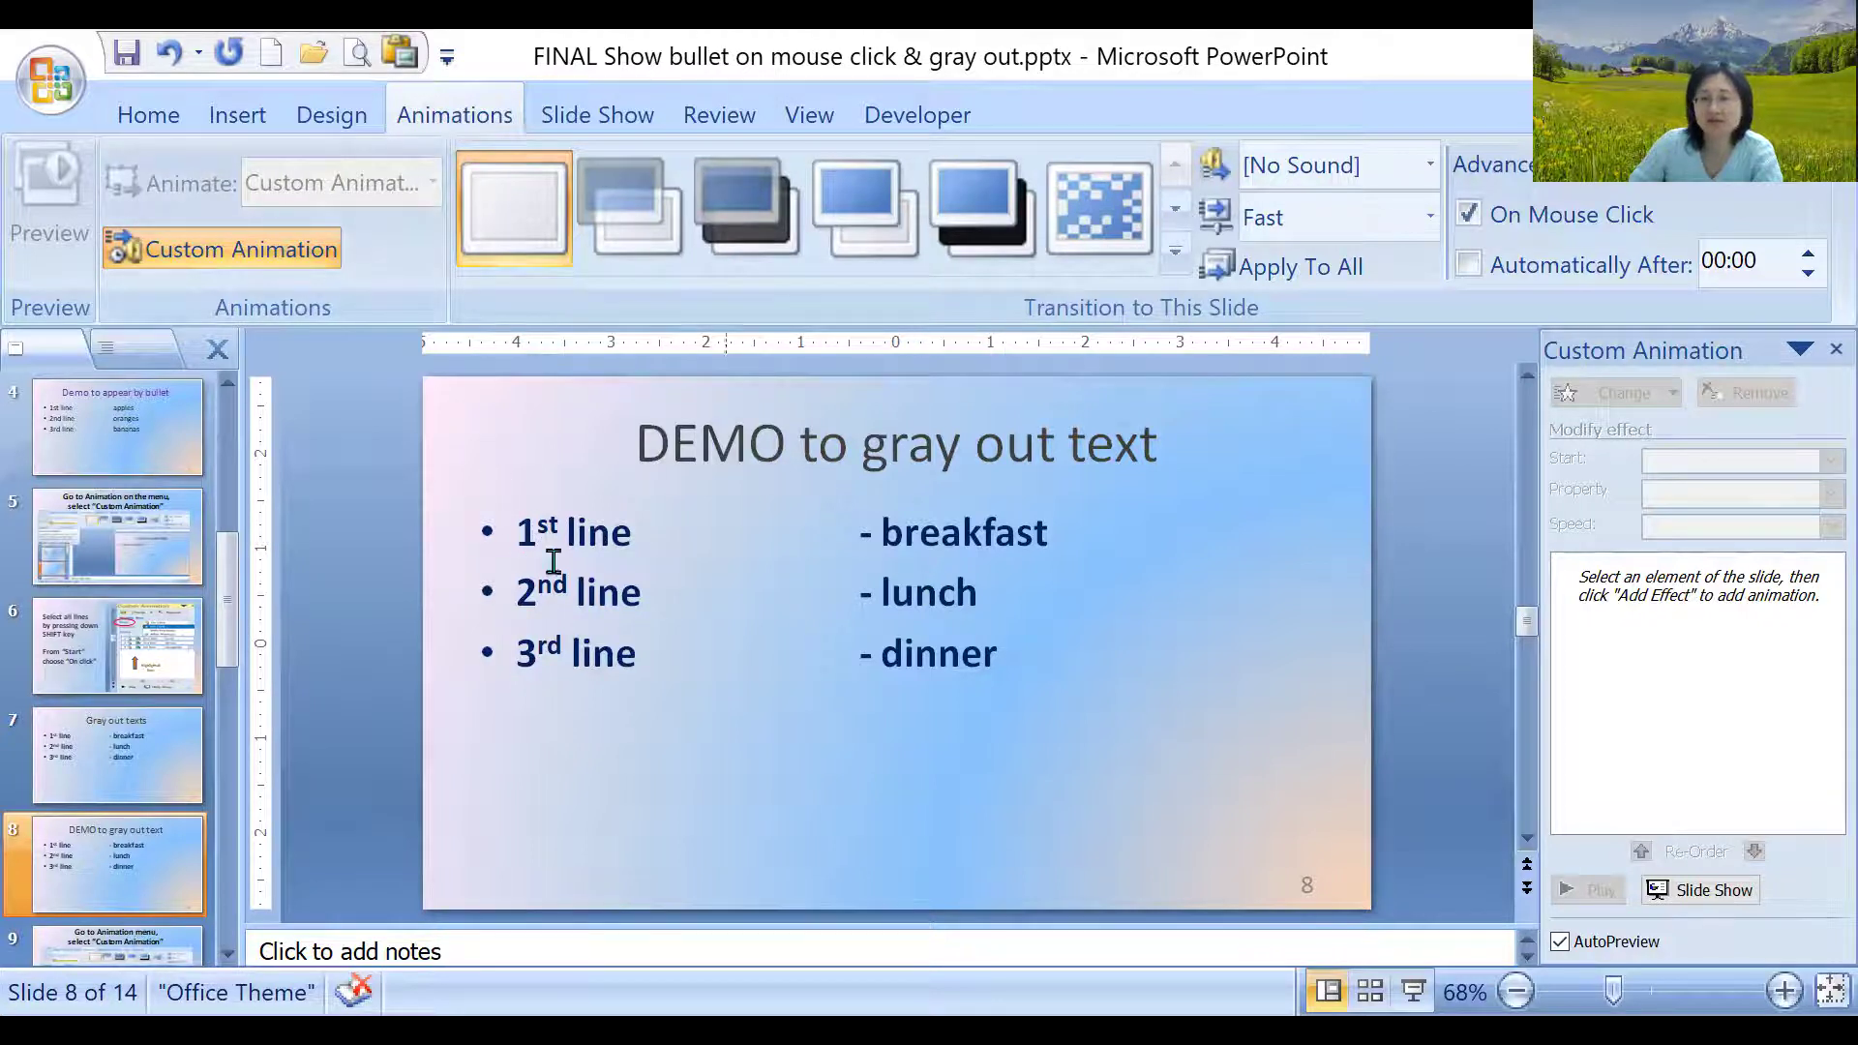
# Apply a Diamond entrance effect to slide 8's breakfast, lunch and dinner lines
pyautogui.moveTo(503, 531); pyautogui.dragTo(1051, 655)
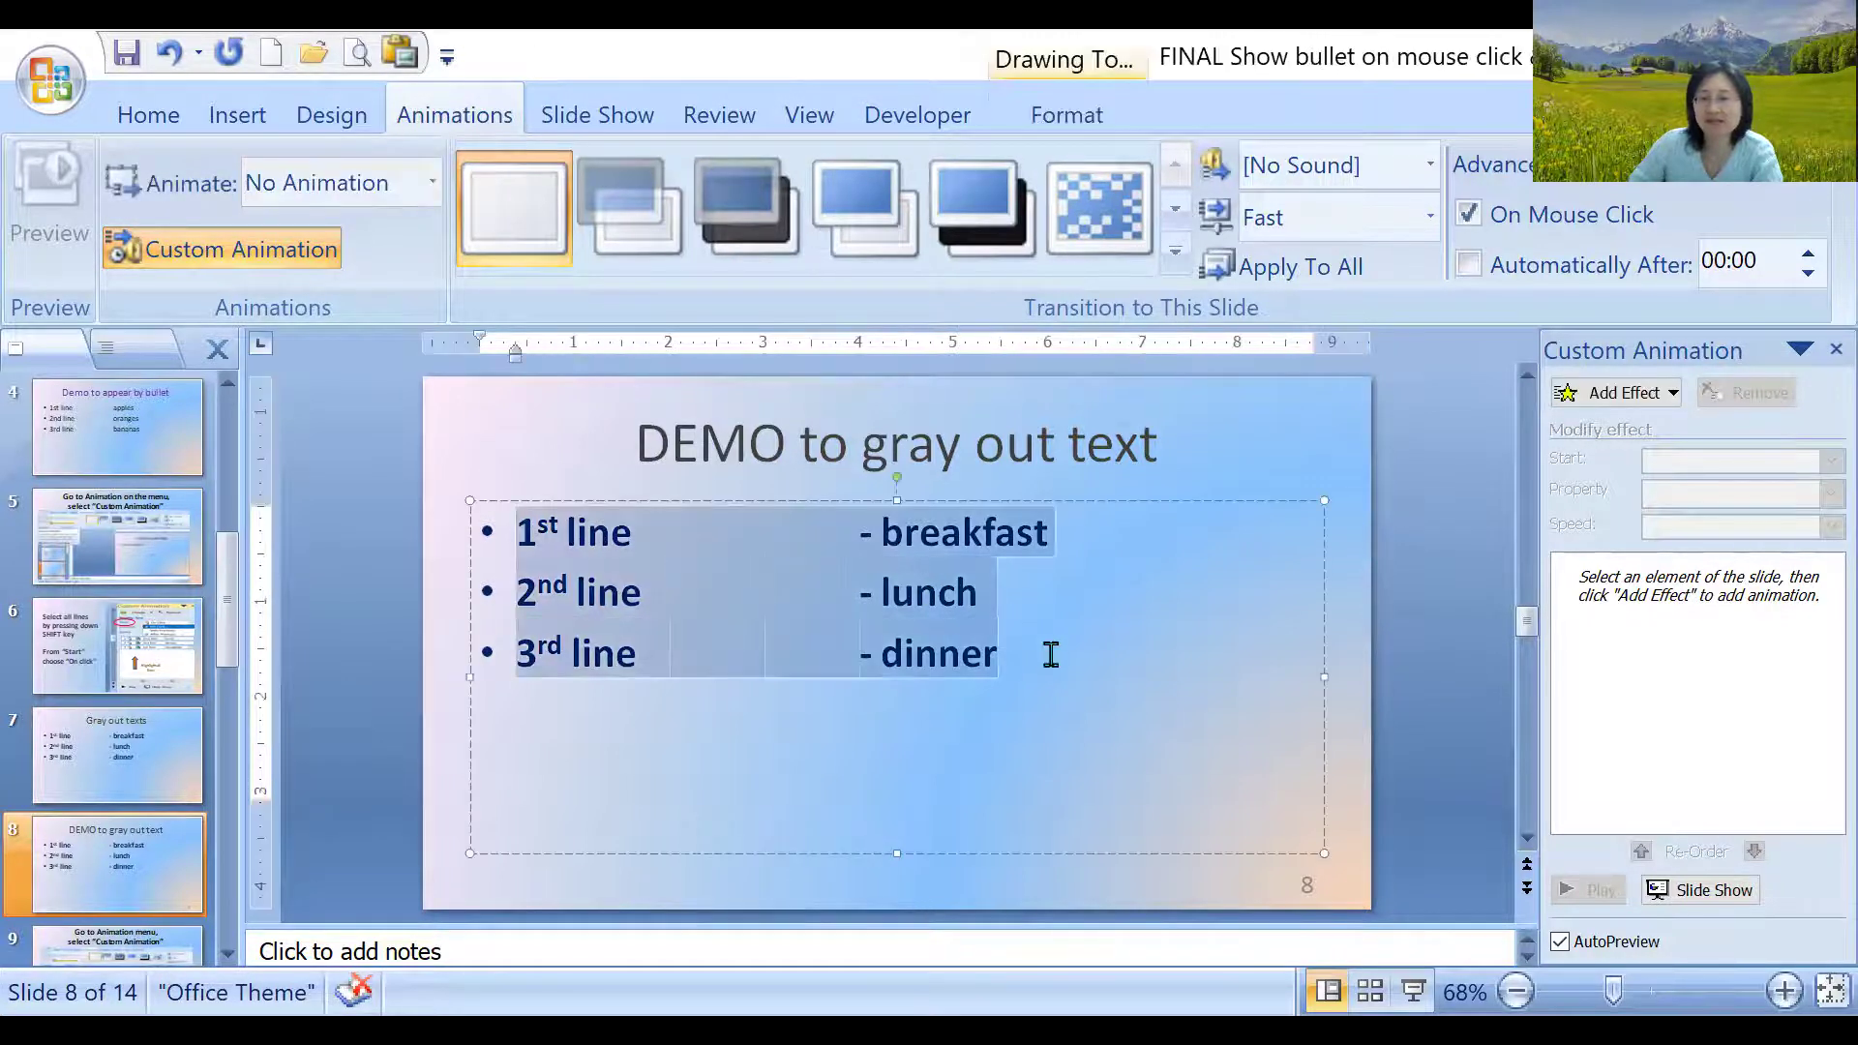
pyautogui.click(1633, 394)
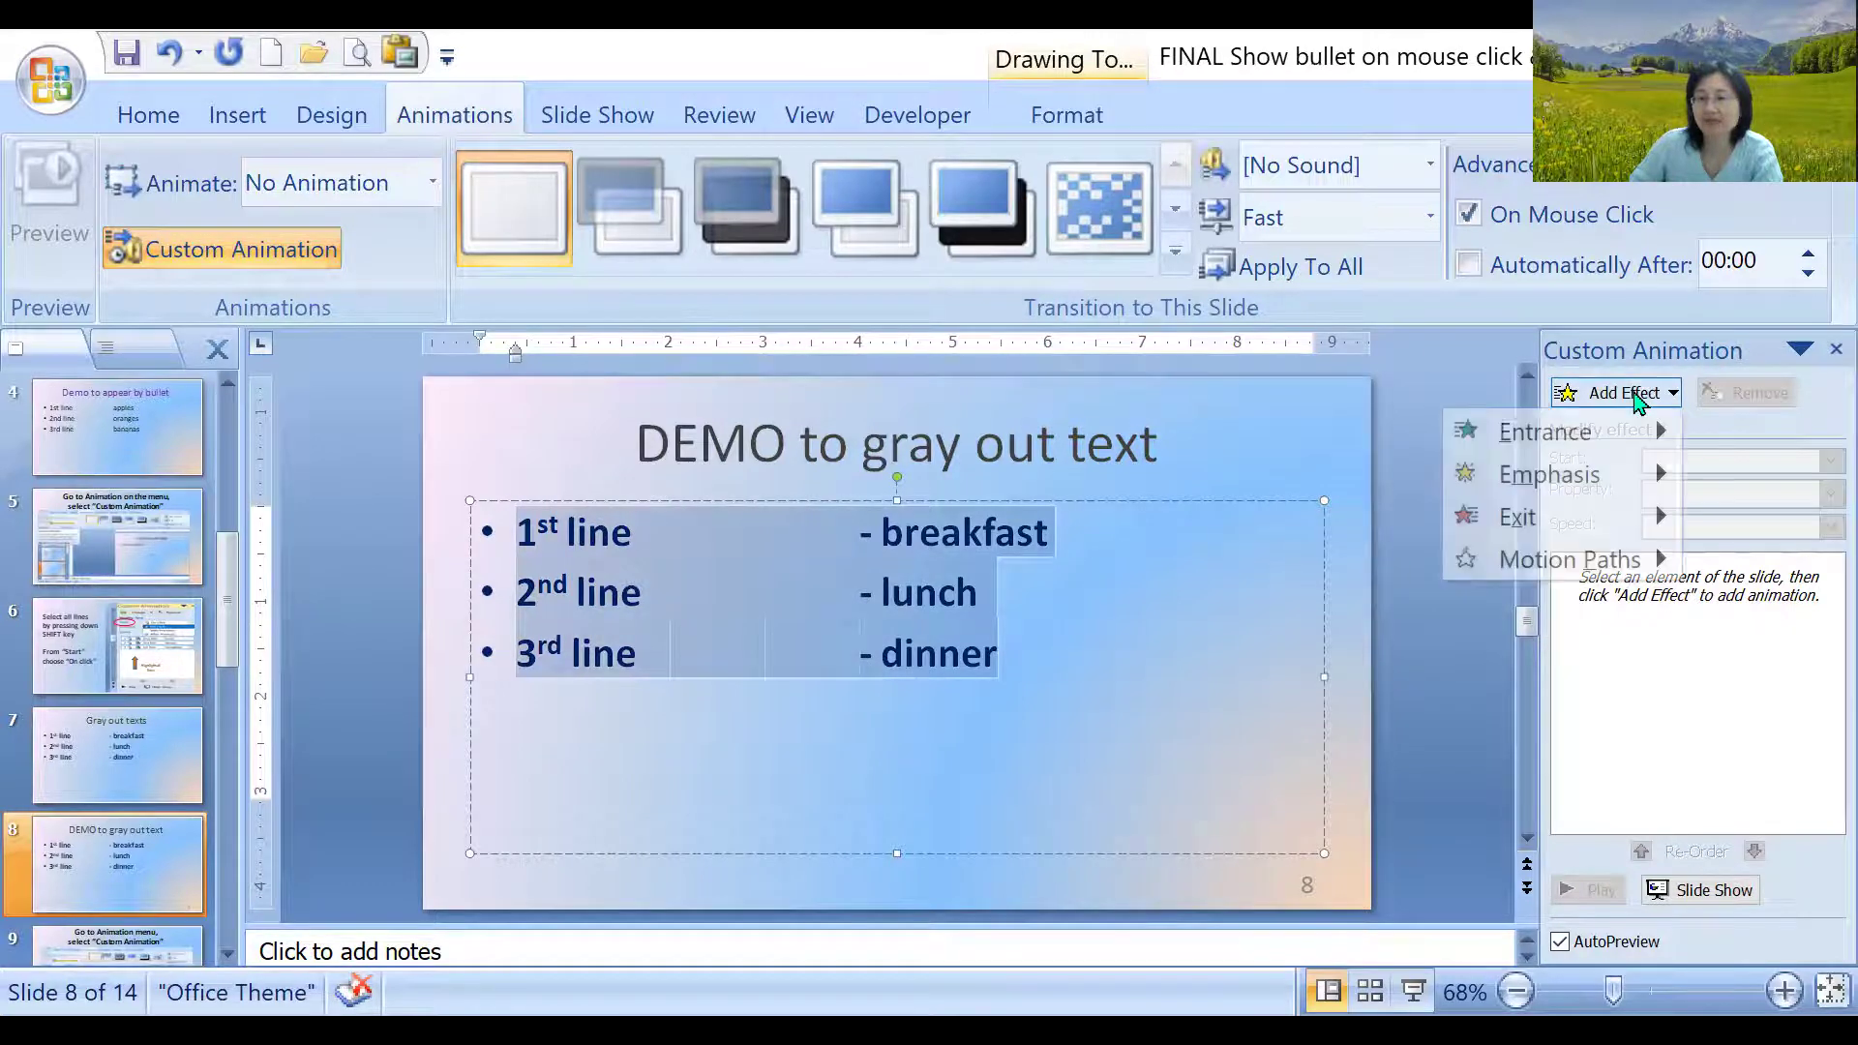
pyautogui.moveTo(1616, 432)
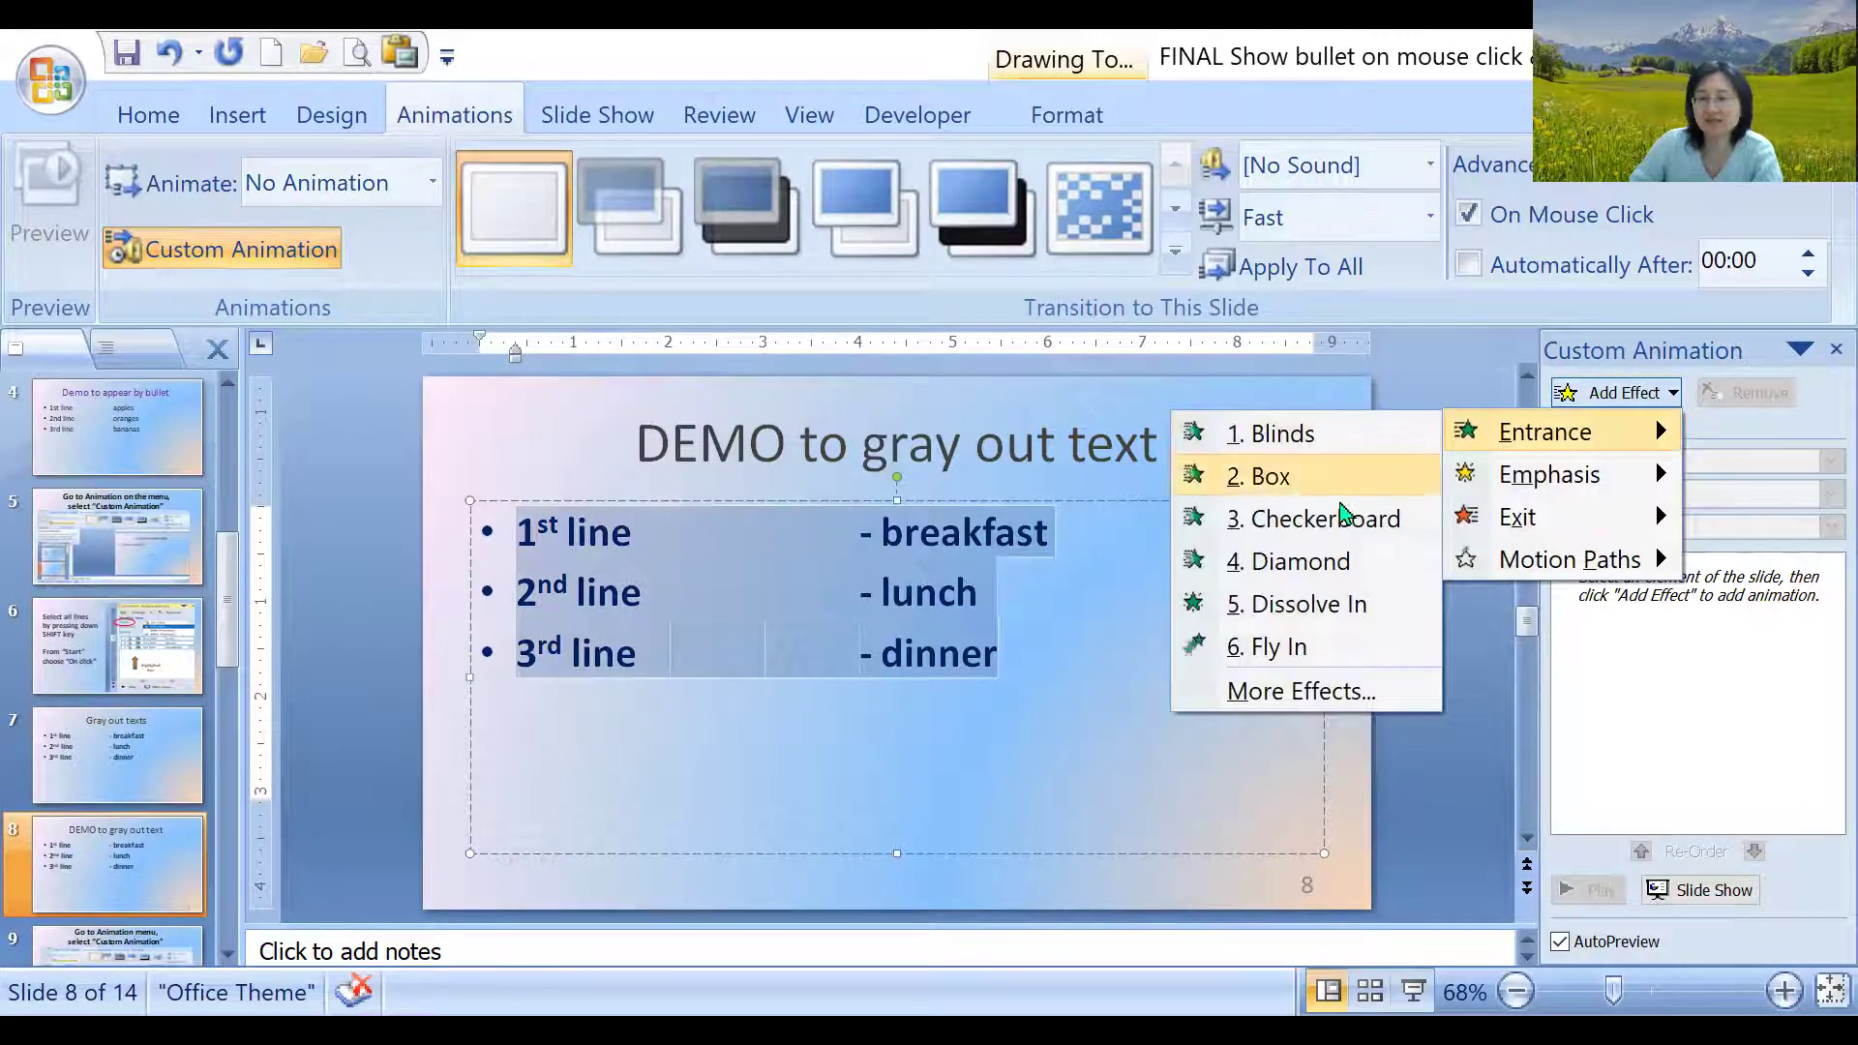
pyautogui.click(1339, 562)
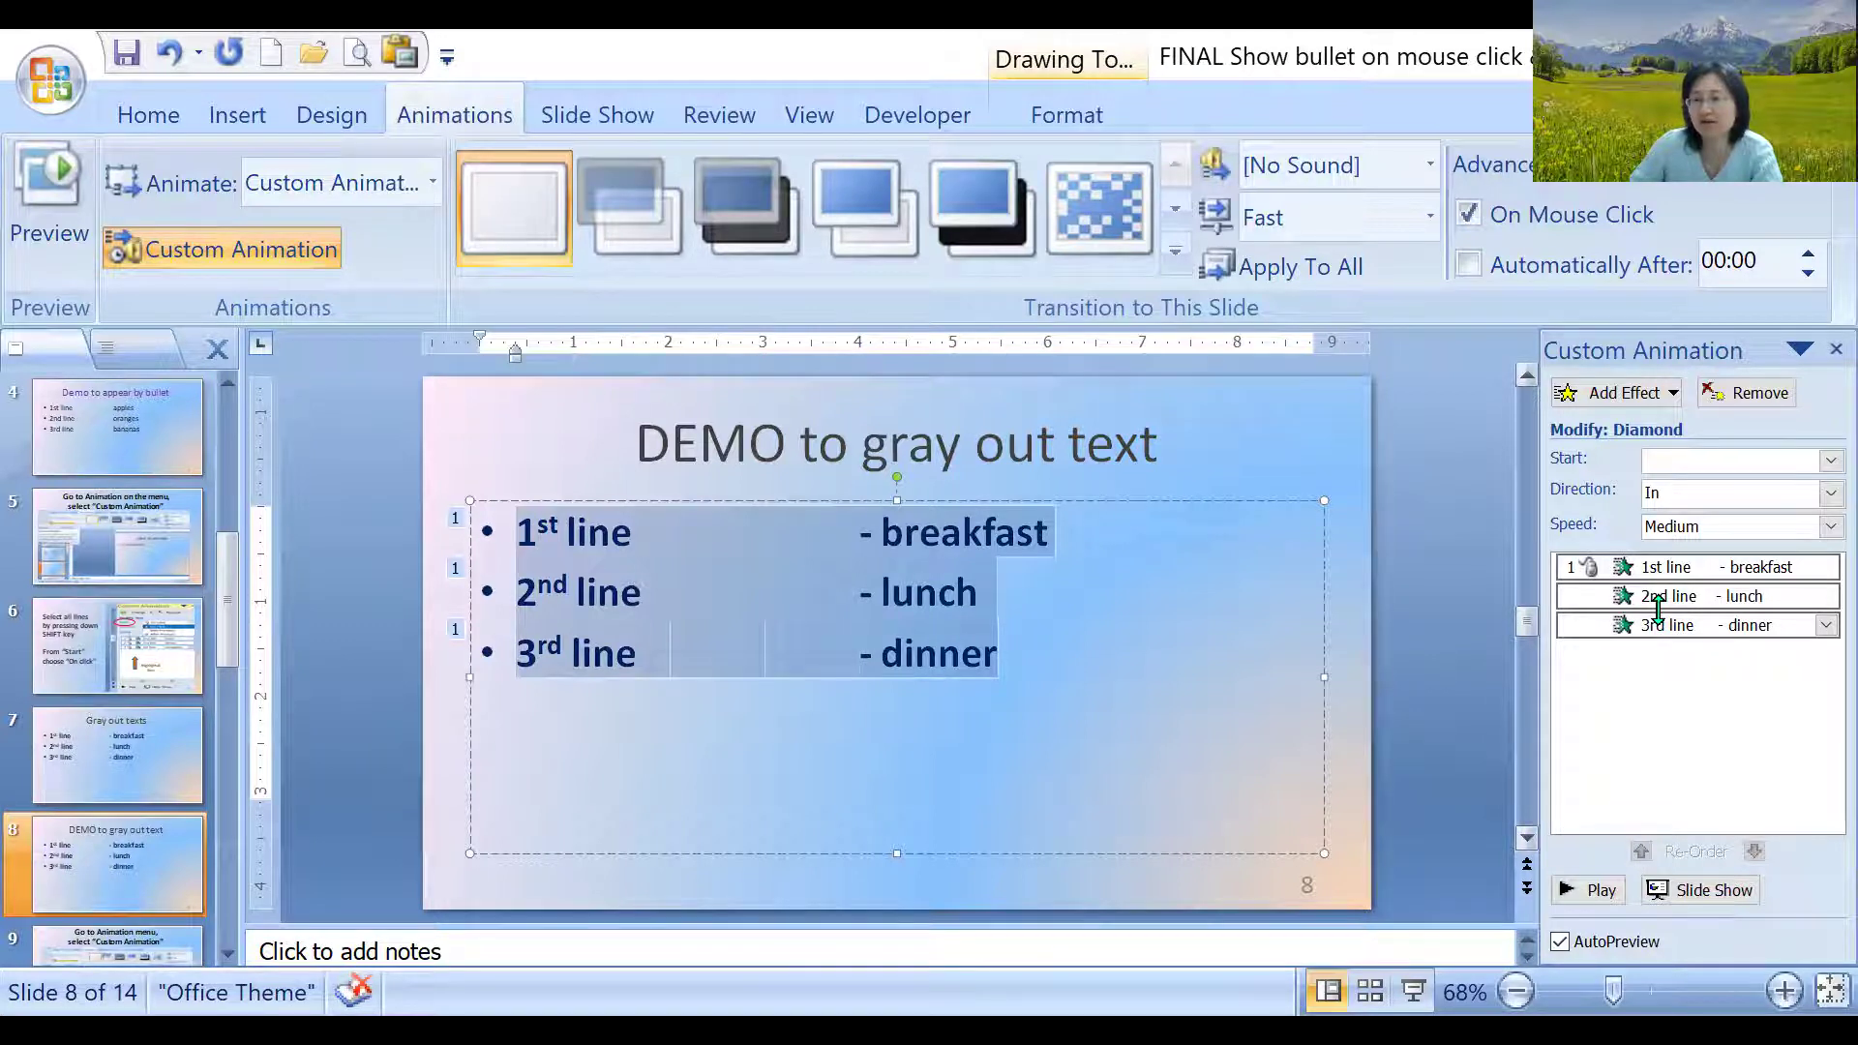
# Set the Diamond animations to start On Click and preview them
pyautogui.click(1829, 462)
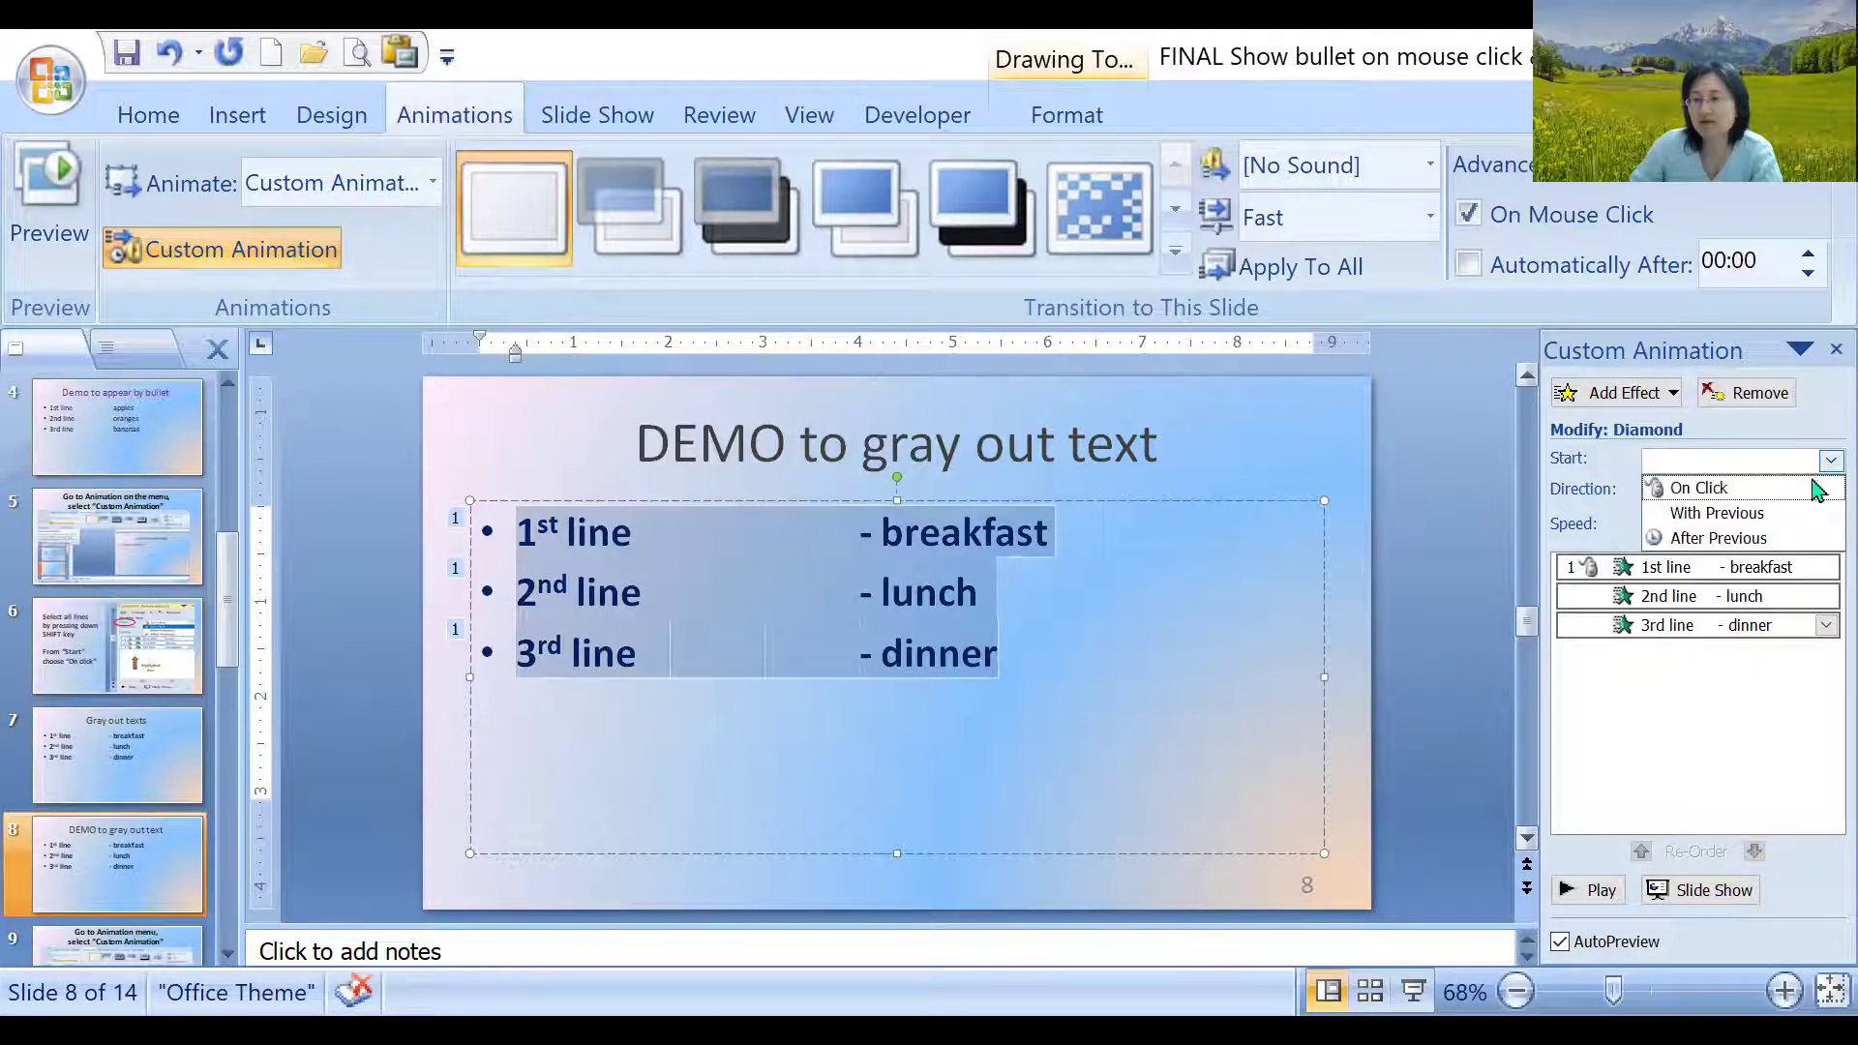
pyautogui.click(1816, 489)
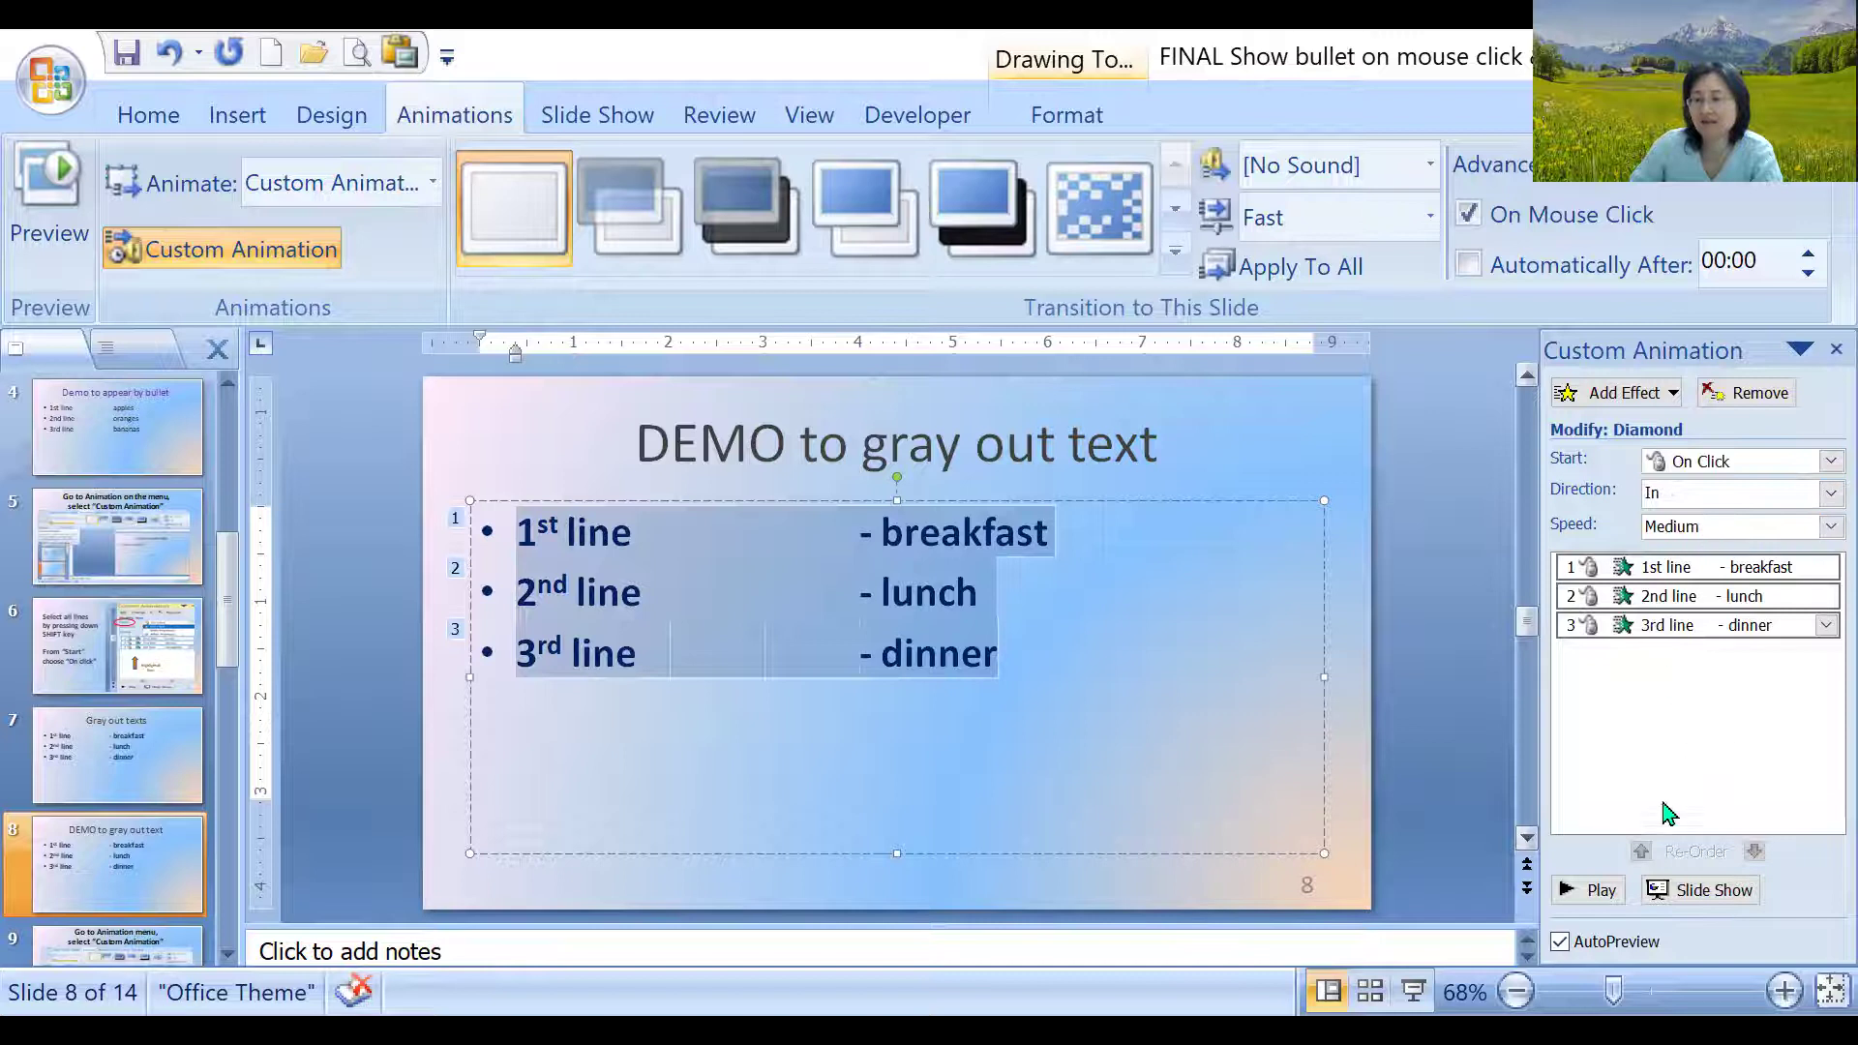
pyautogui.click(1589, 890)
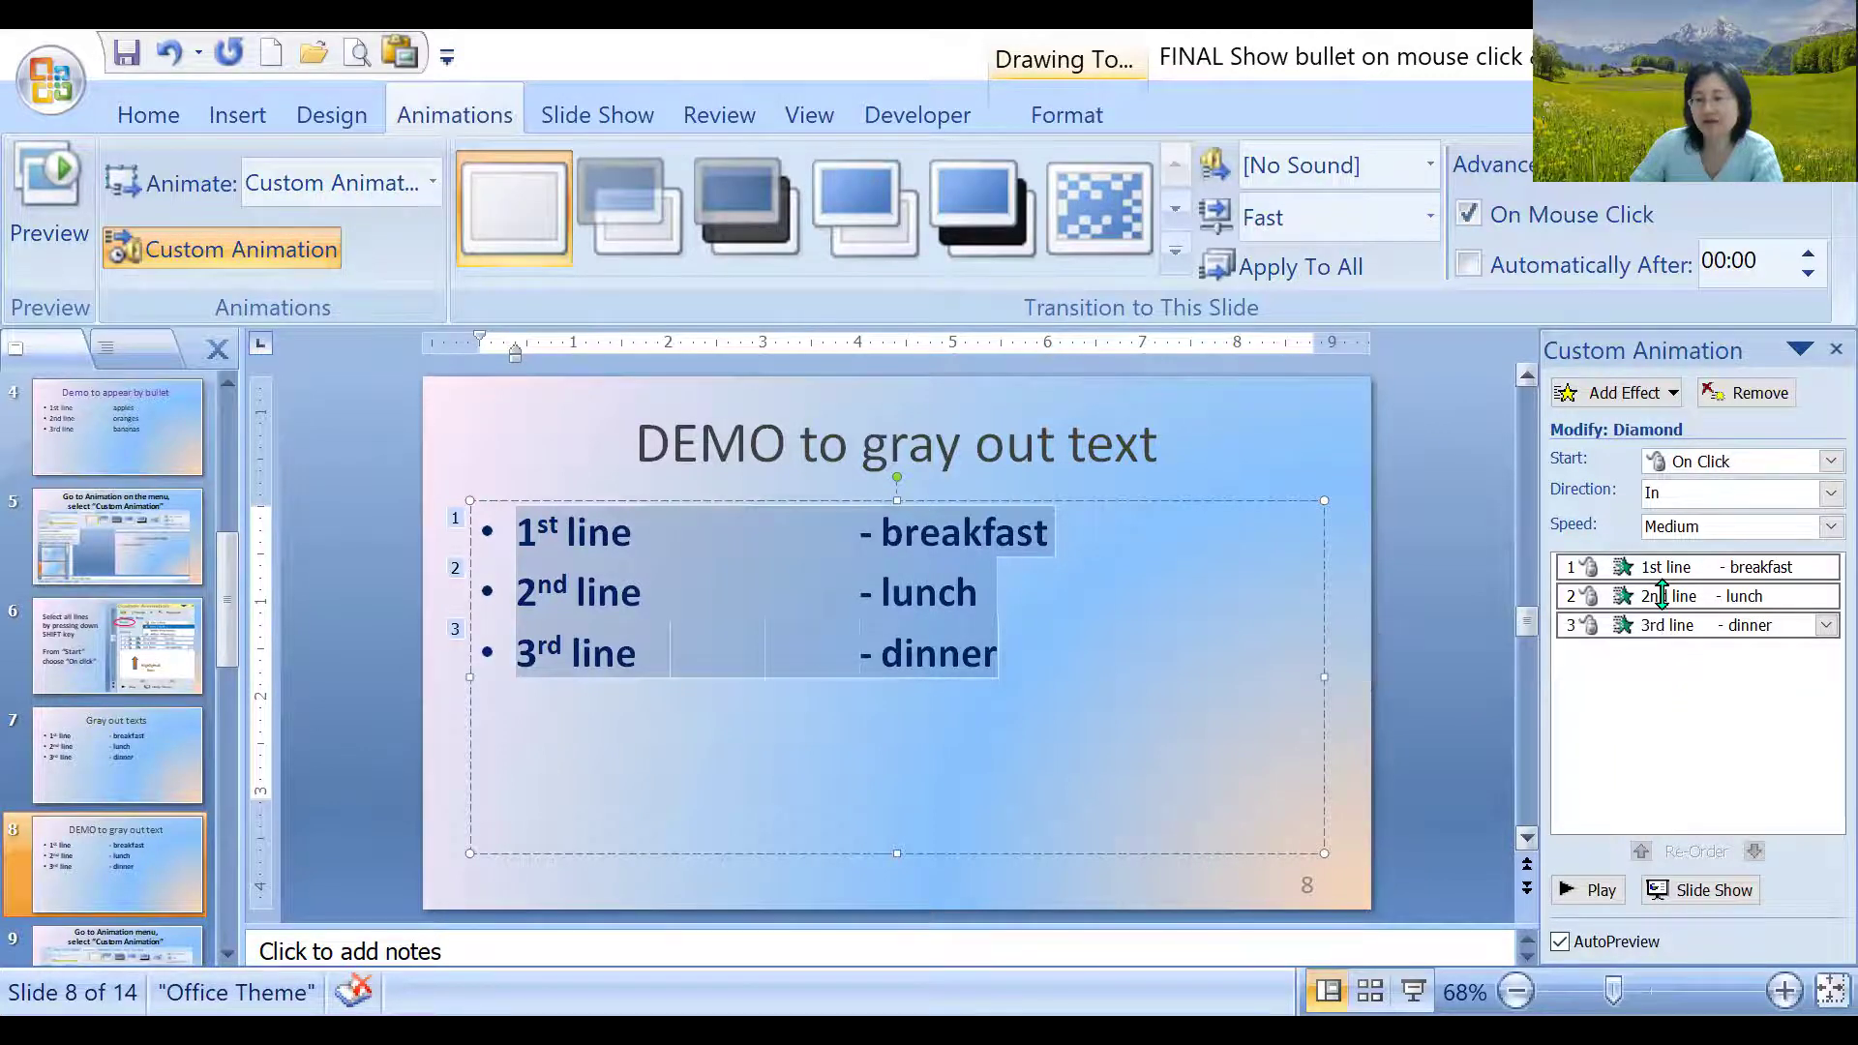
# In the Diamond effect options, set After animation to dim to a pink colour
pyautogui.rightClick(1661, 594)
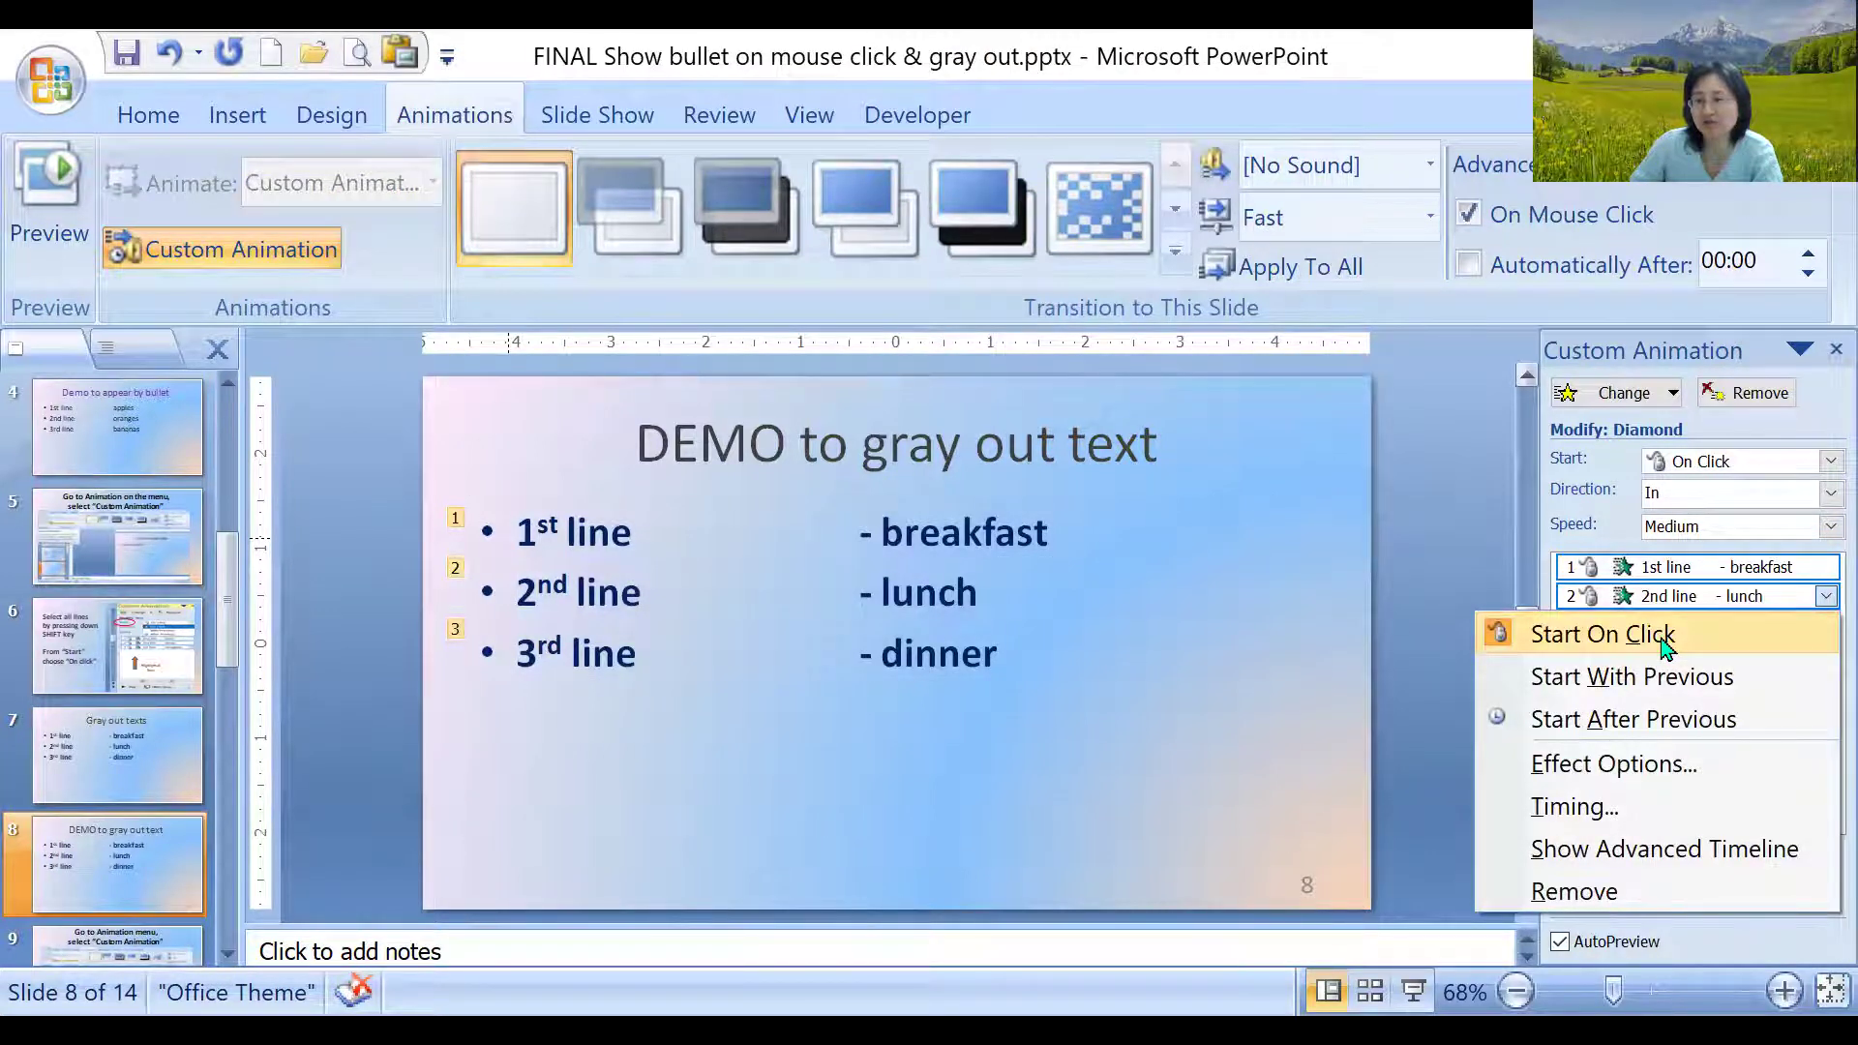
pyautogui.click(1671, 771)
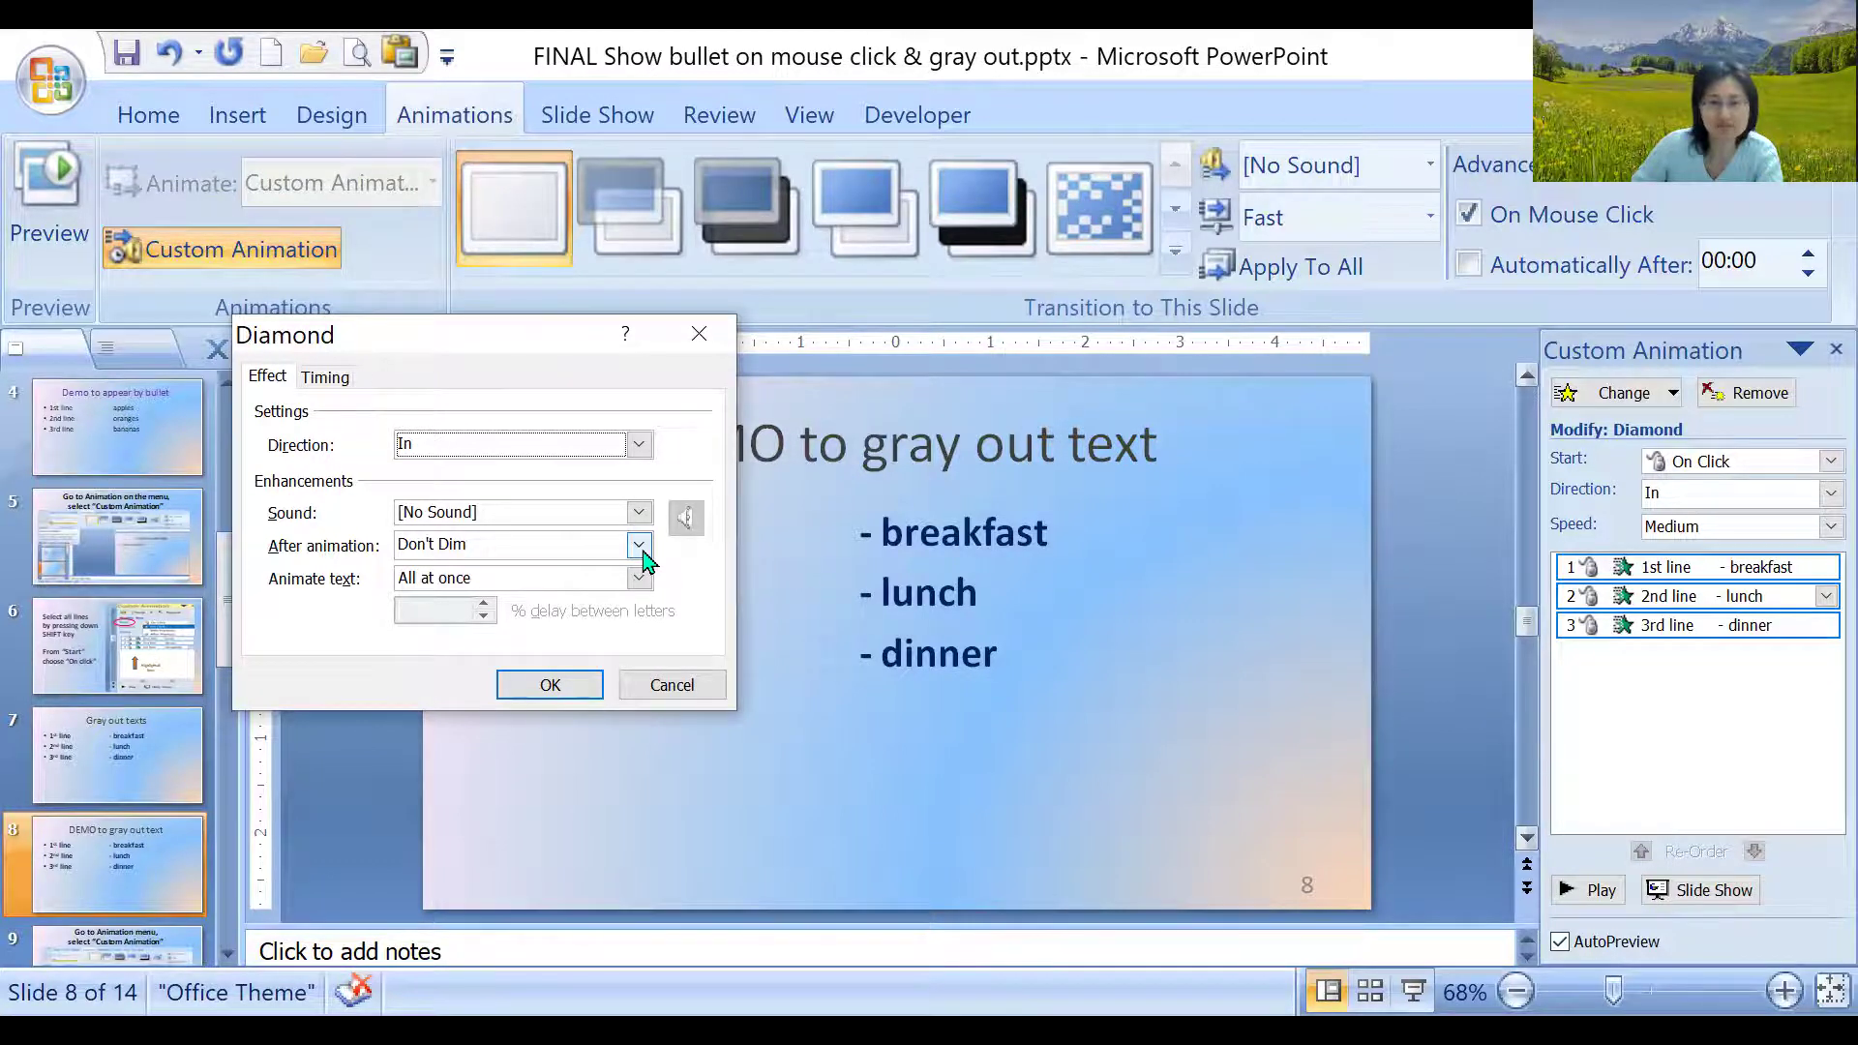
pyautogui.click(639, 544)
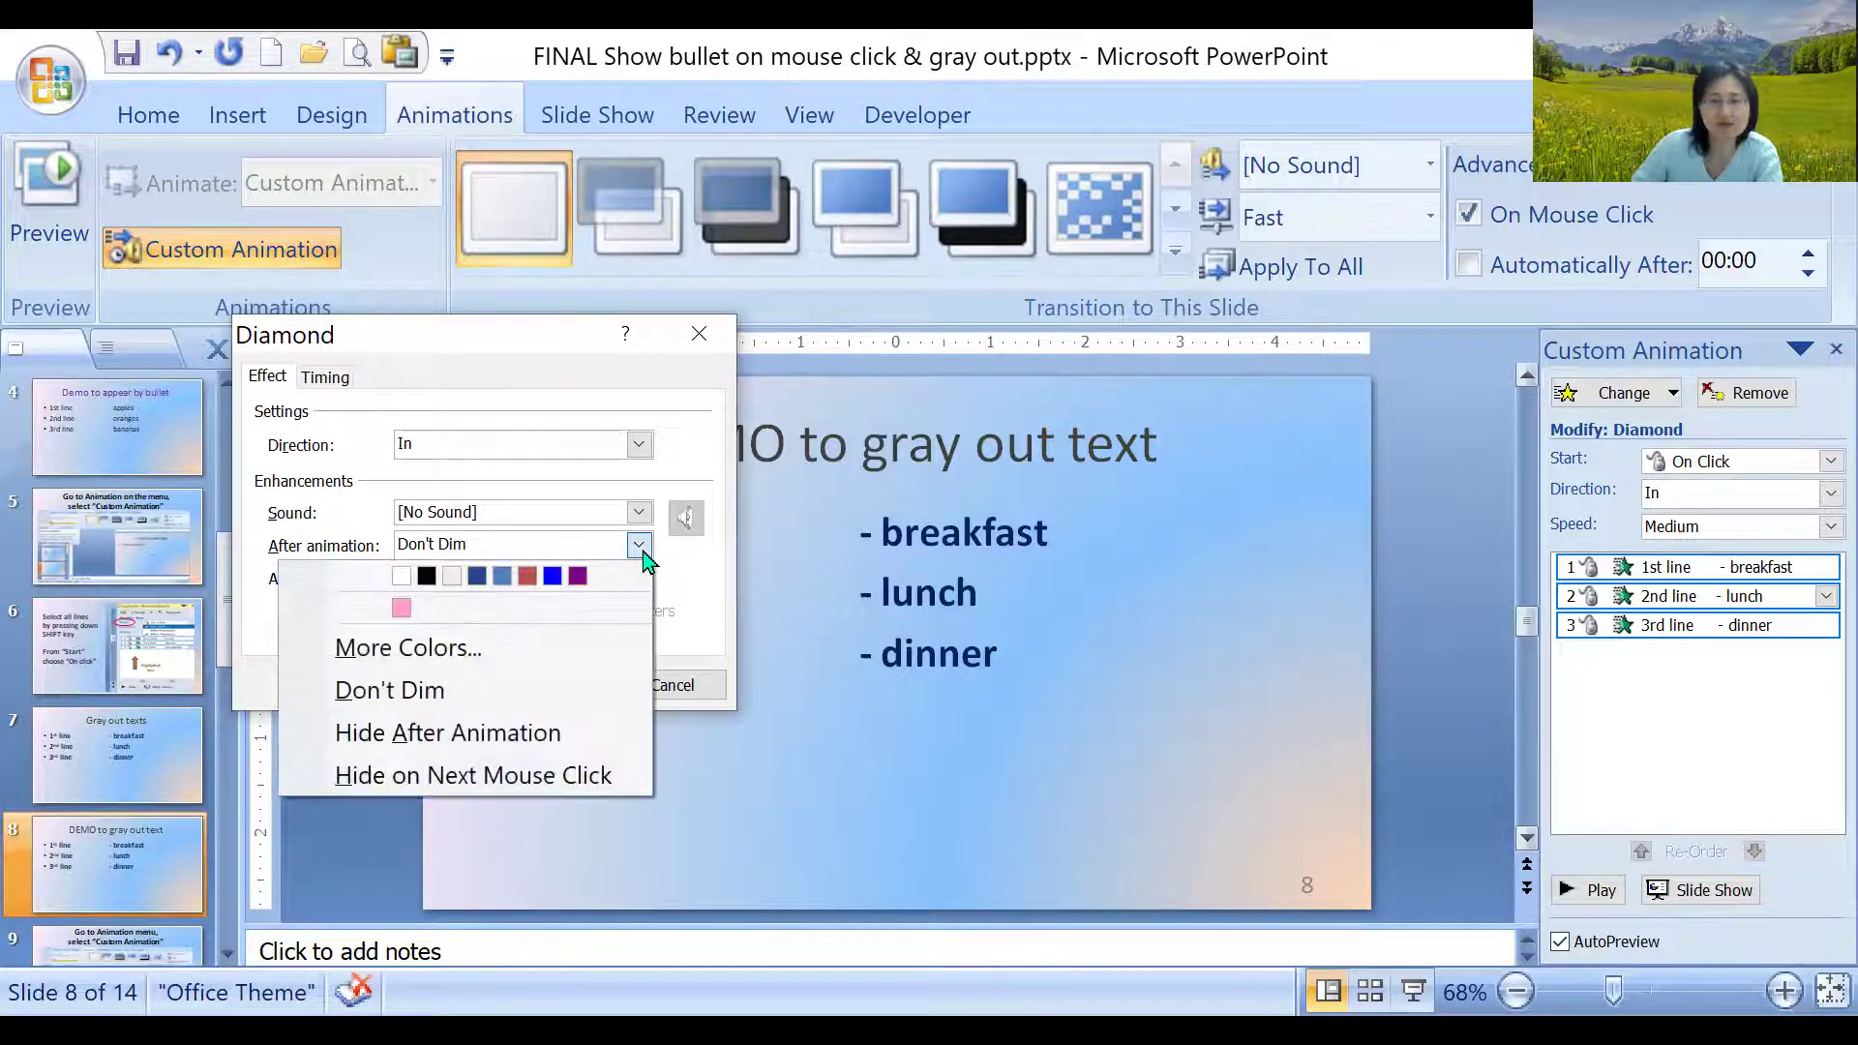
pyautogui.click(506, 646)
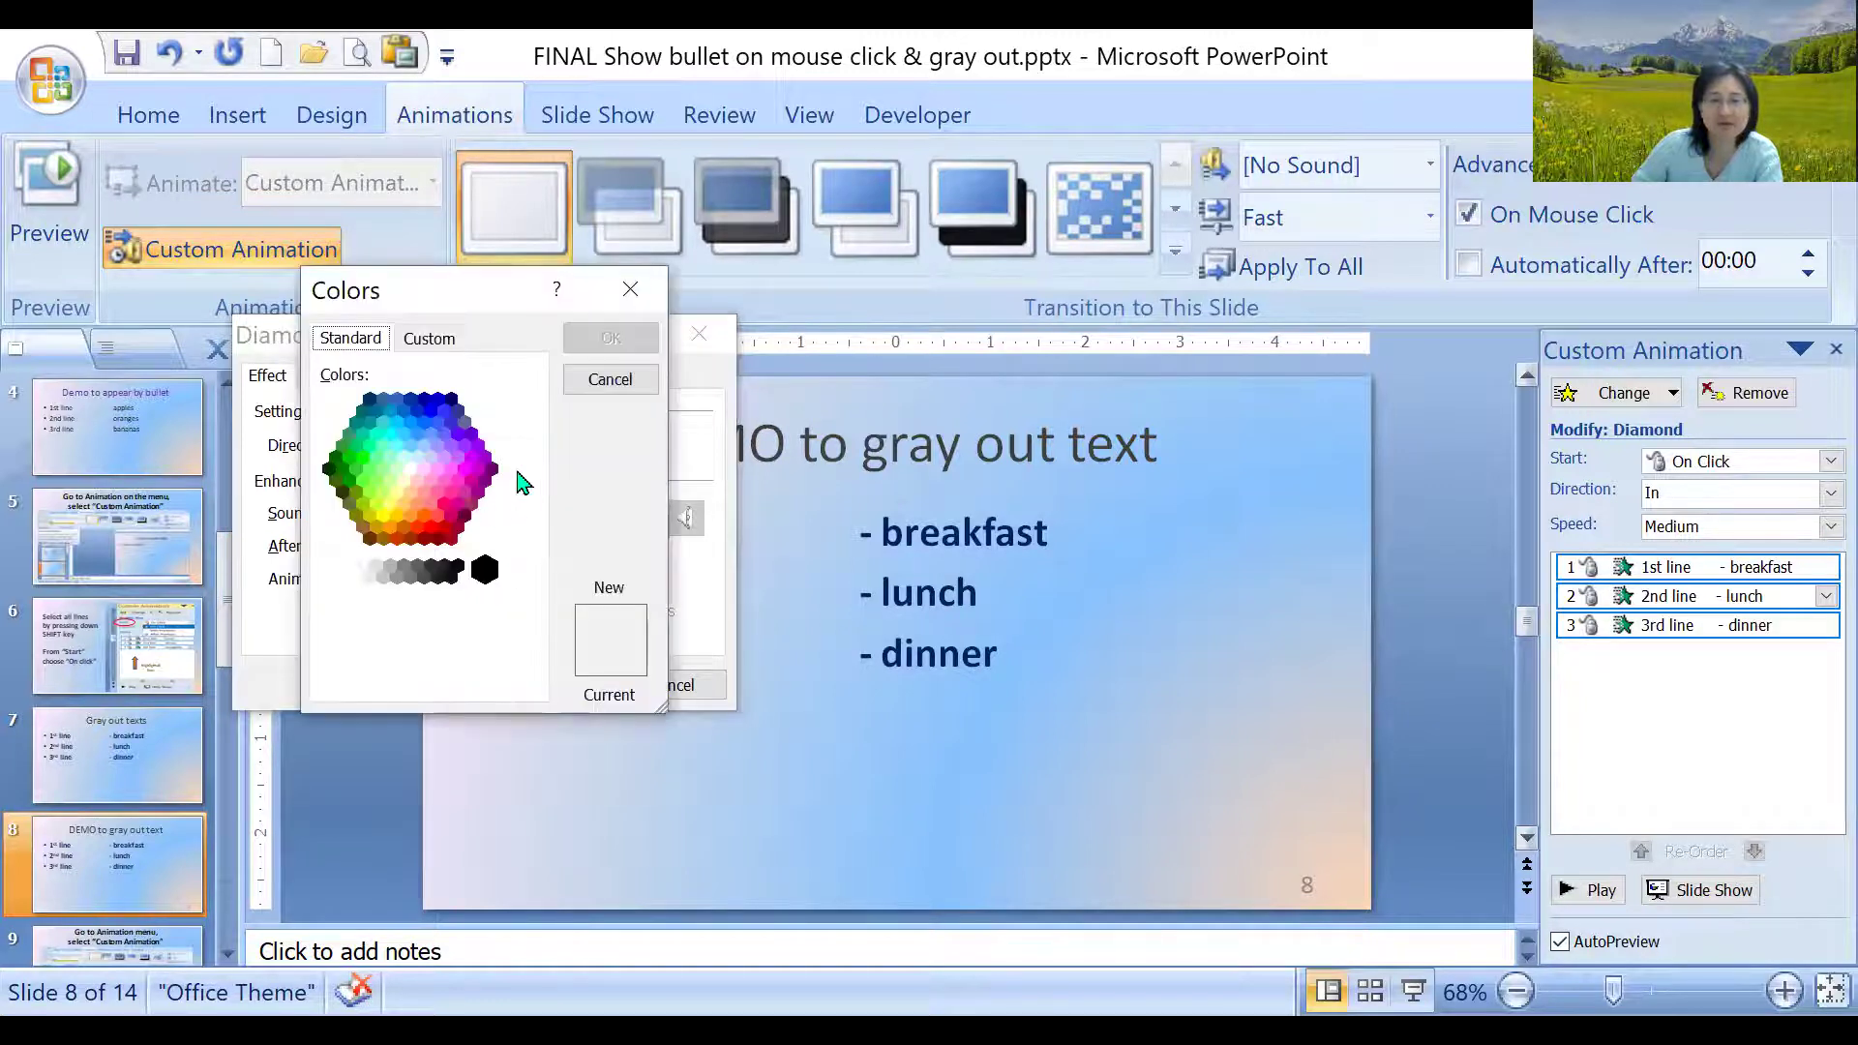
pyautogui.click(431, 484)
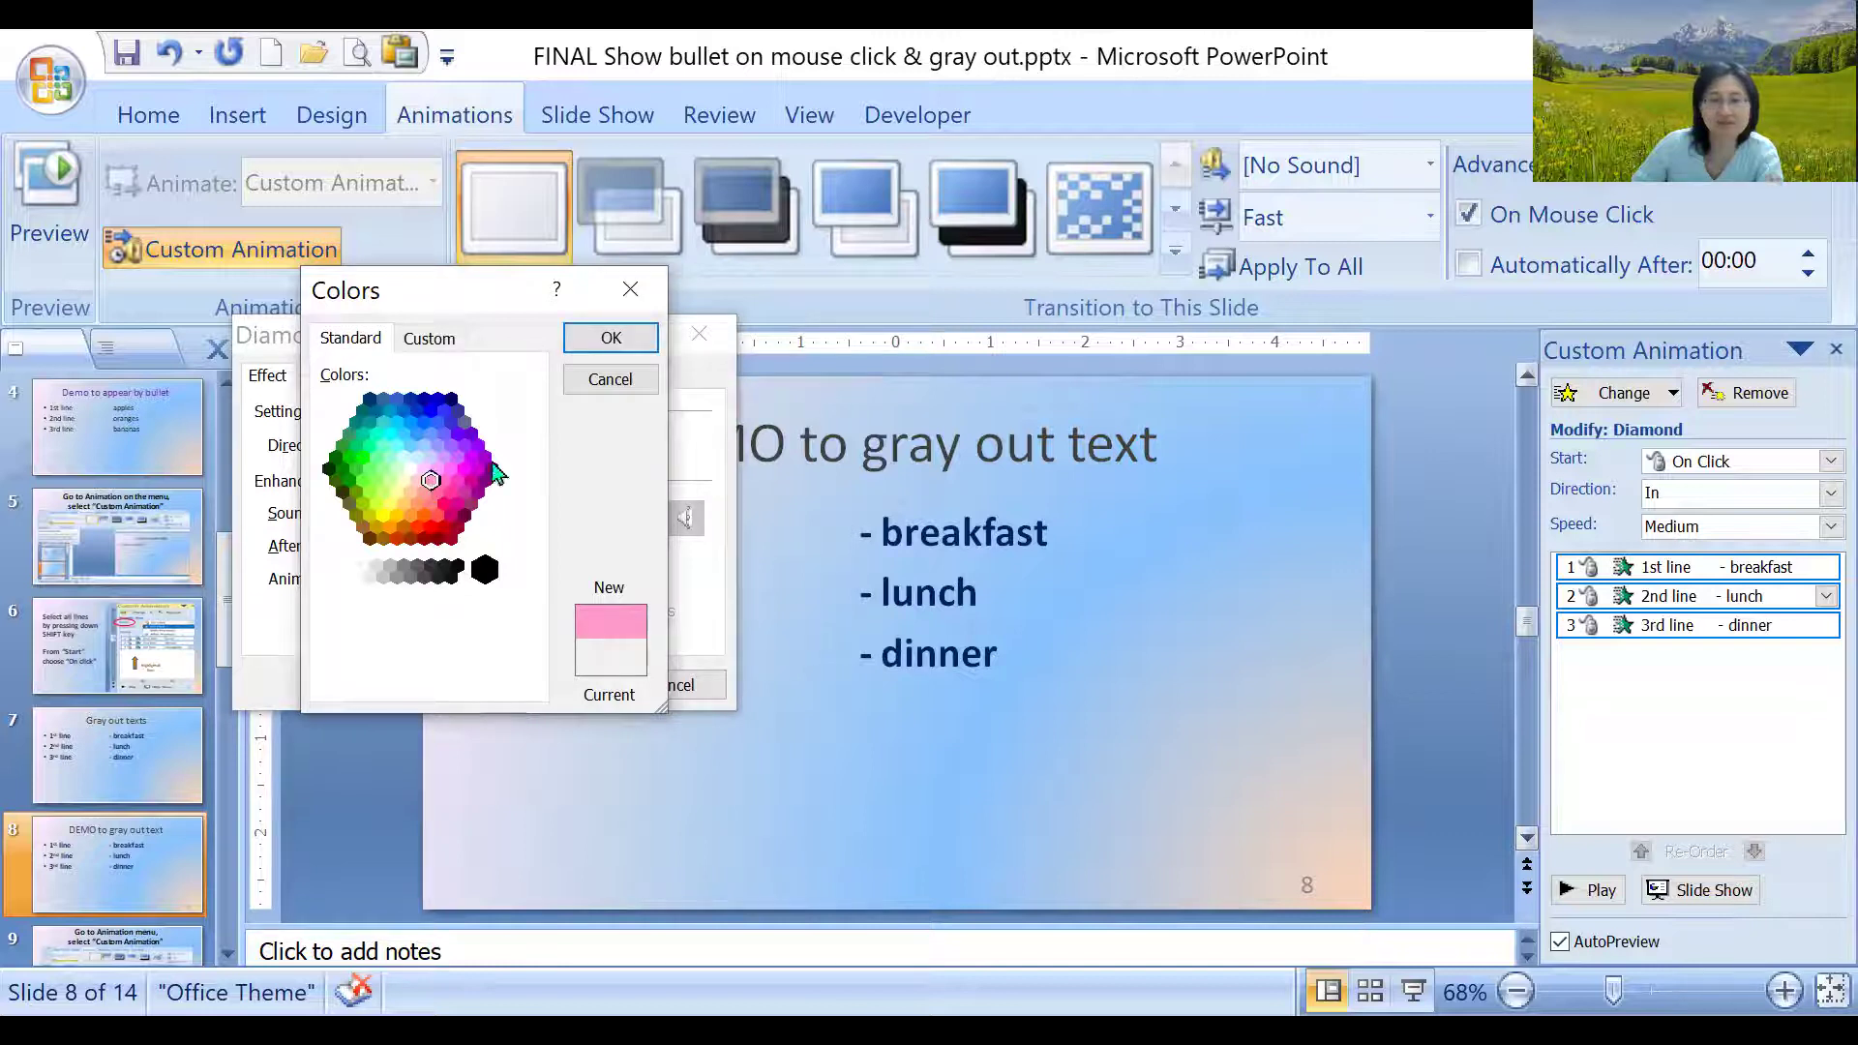
pyautogui.click(613, 341)
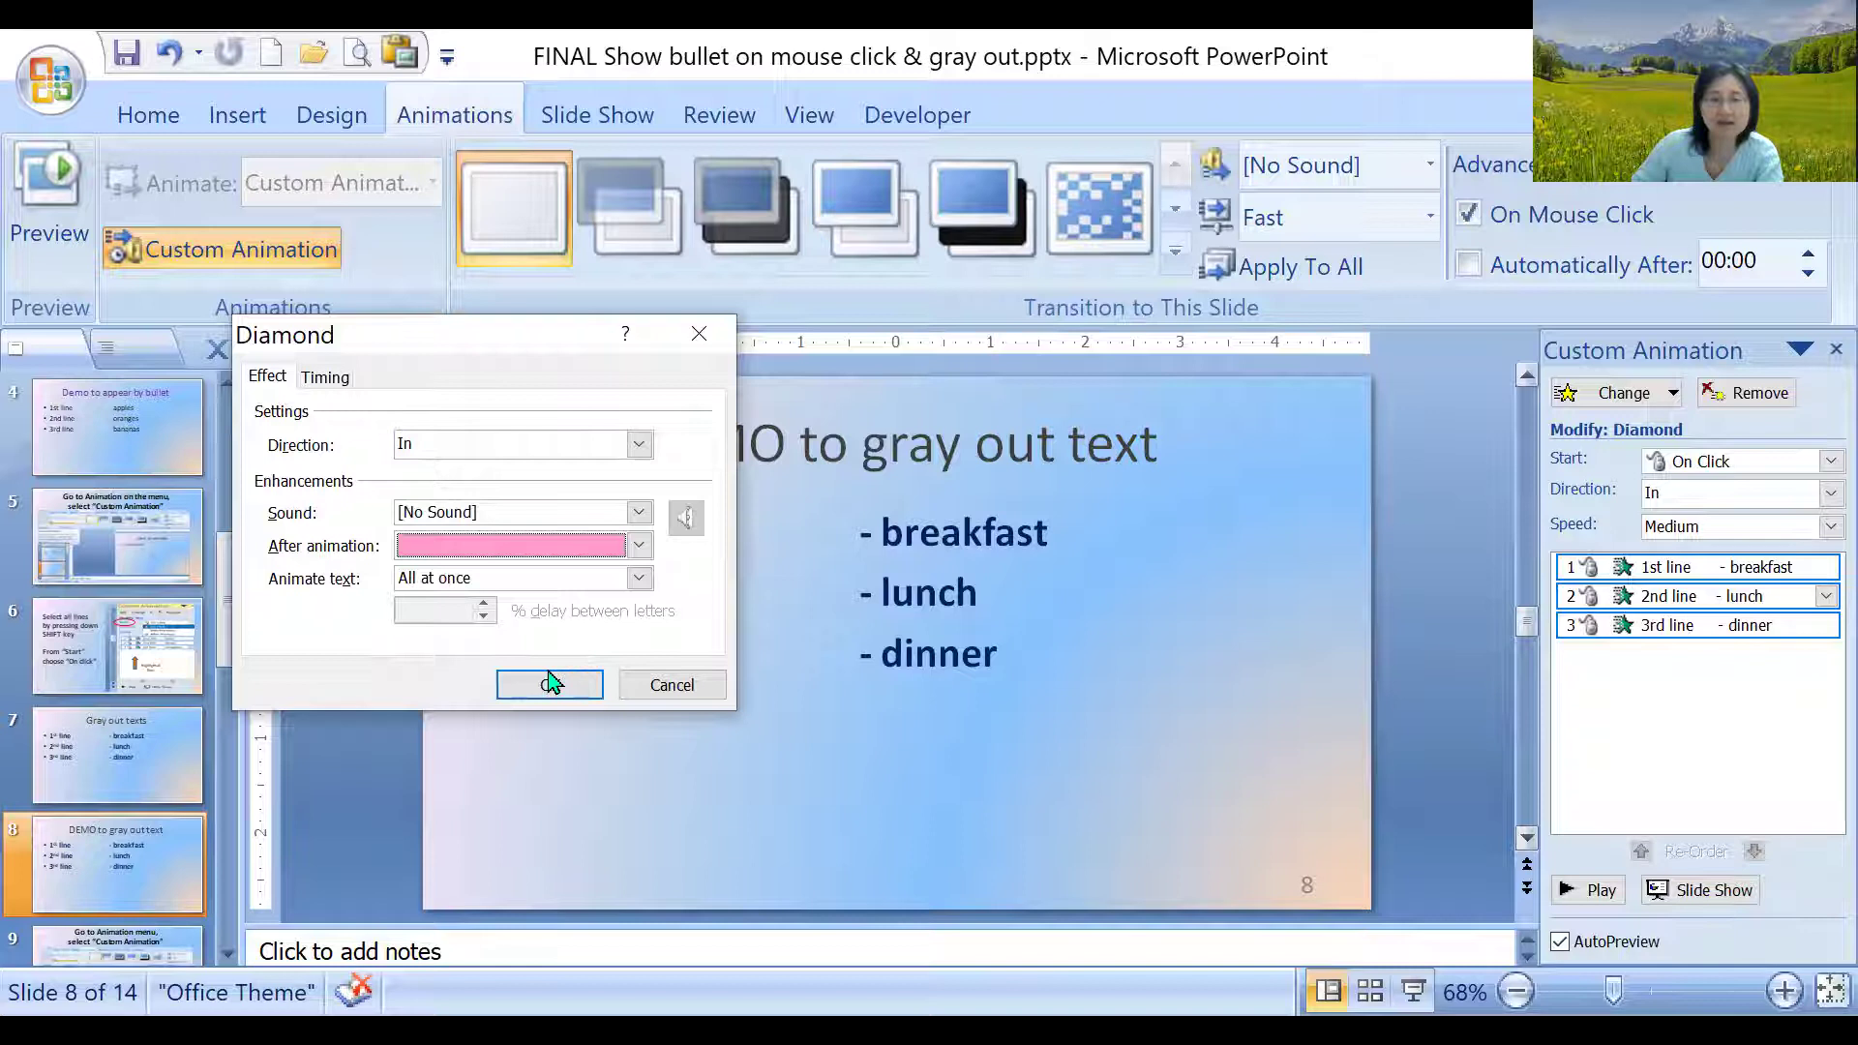
pyautogui.click(549, 683)
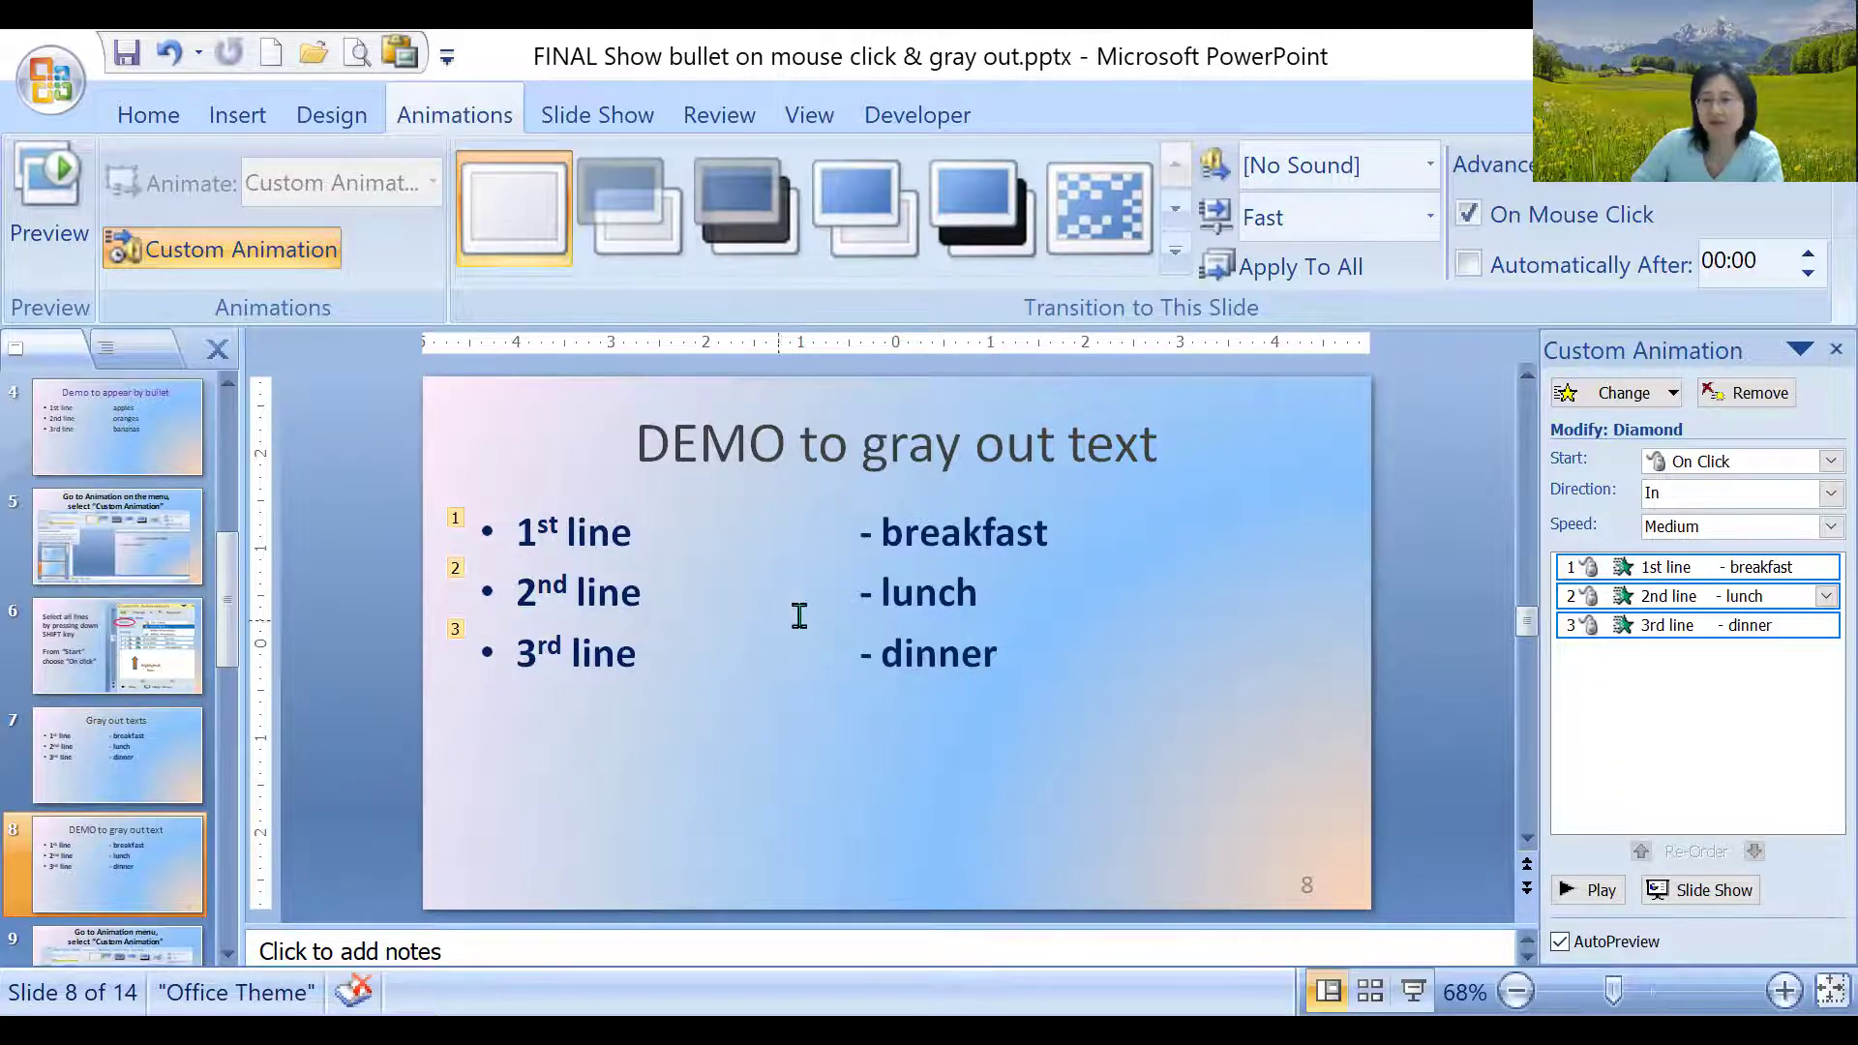
pyautogui.click(1592, 895)
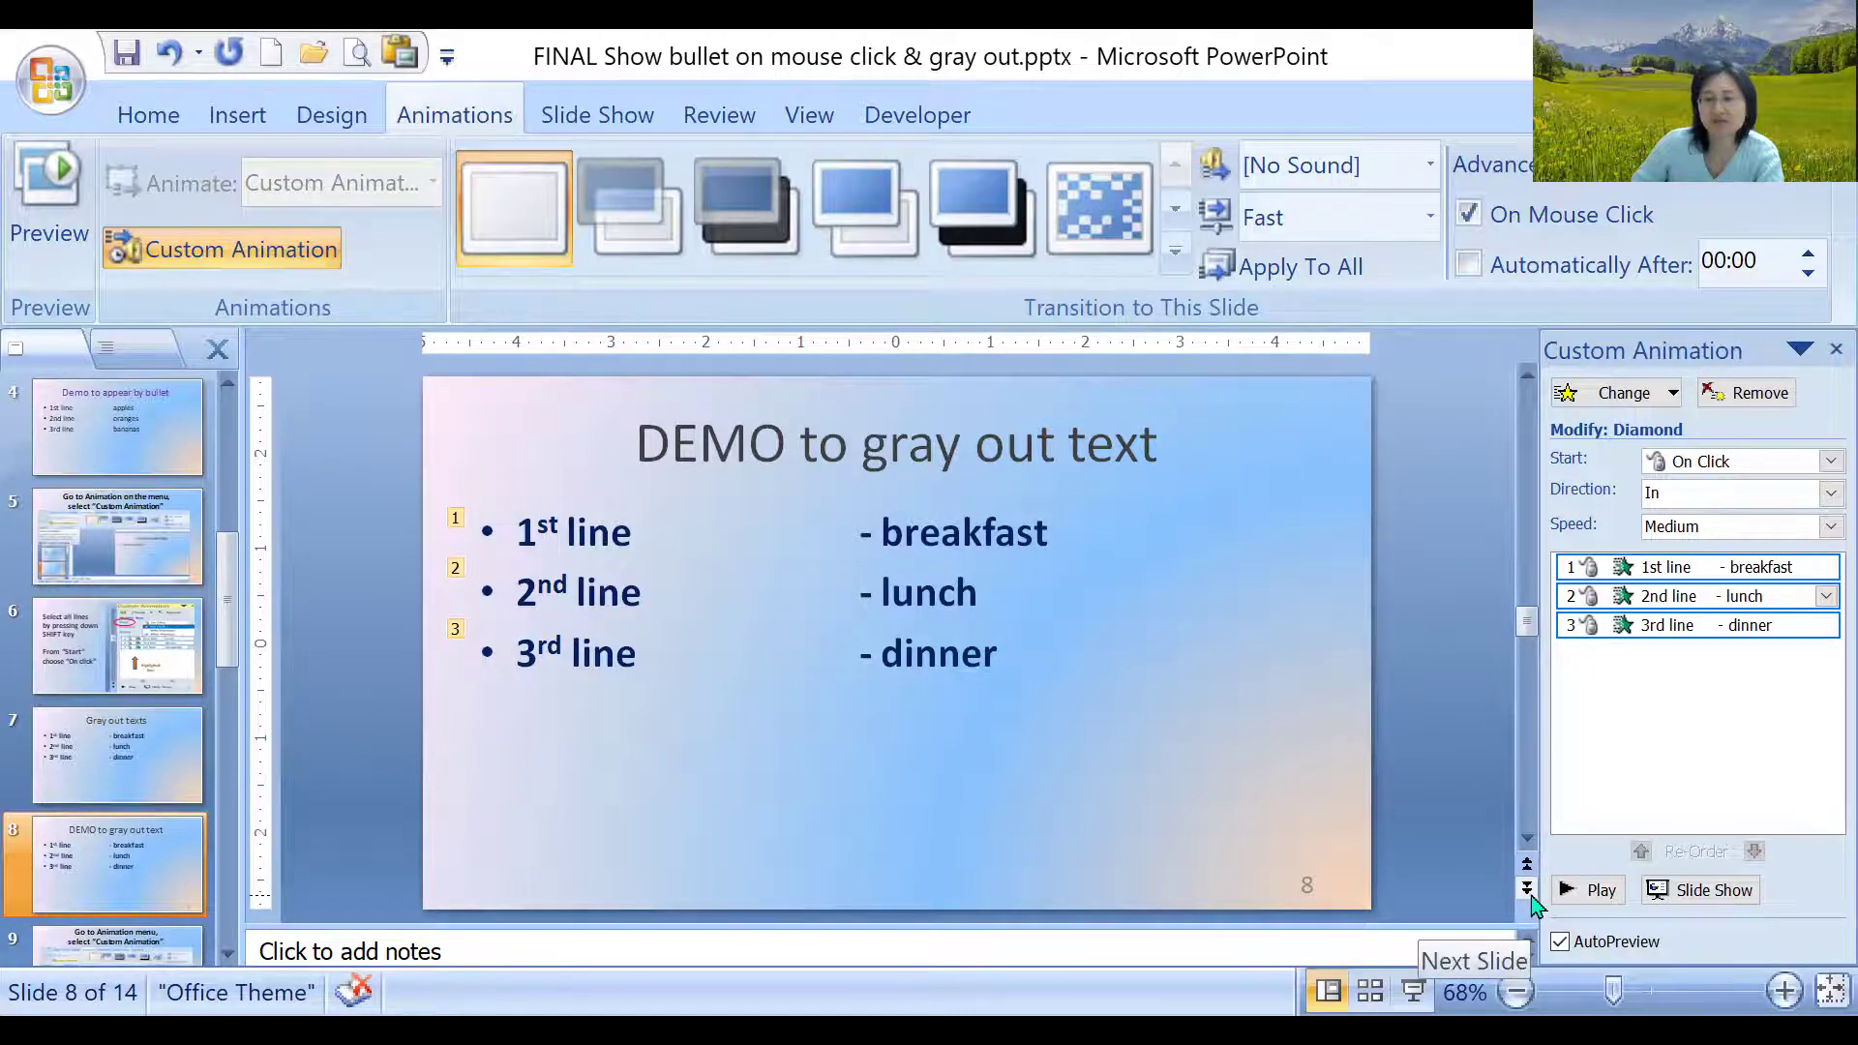
# Step through slides 9 to 13 to the final 'Thanks for watching' slide 14
pyautogui.click(1529, 892)
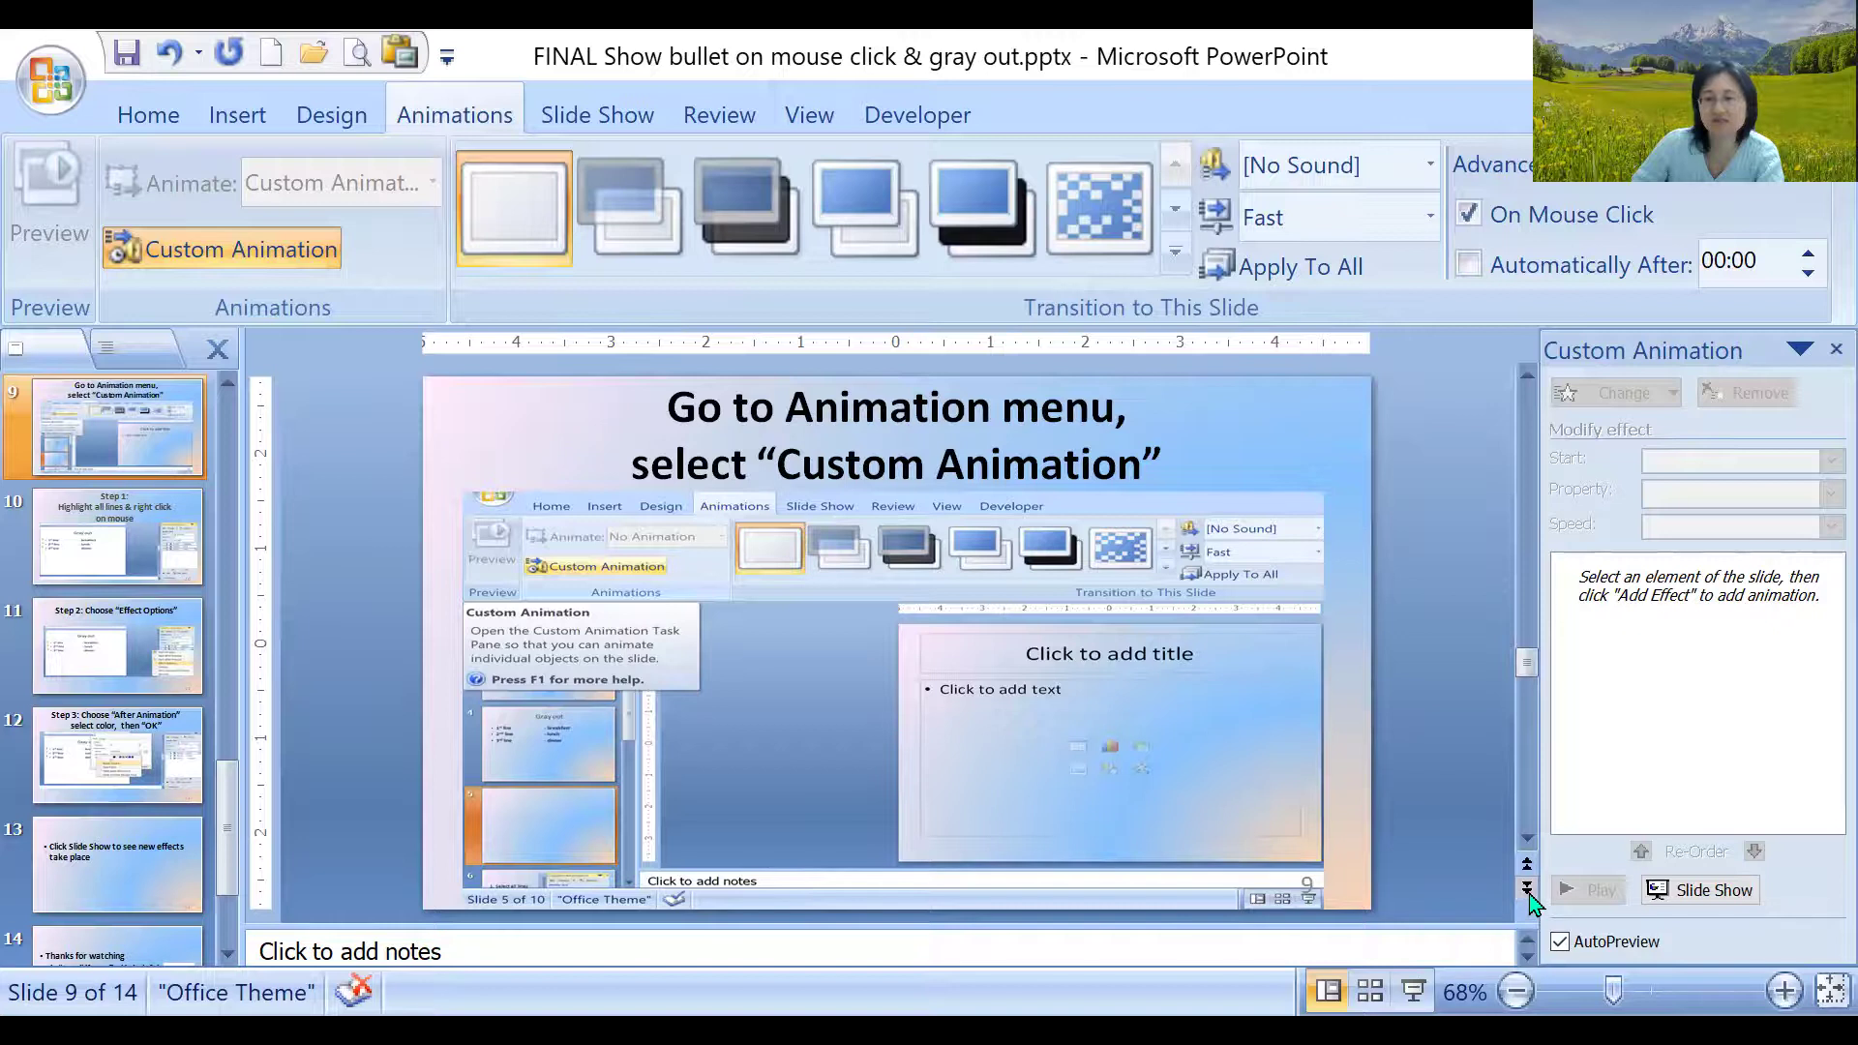
pyautogui.click(1528, 892)
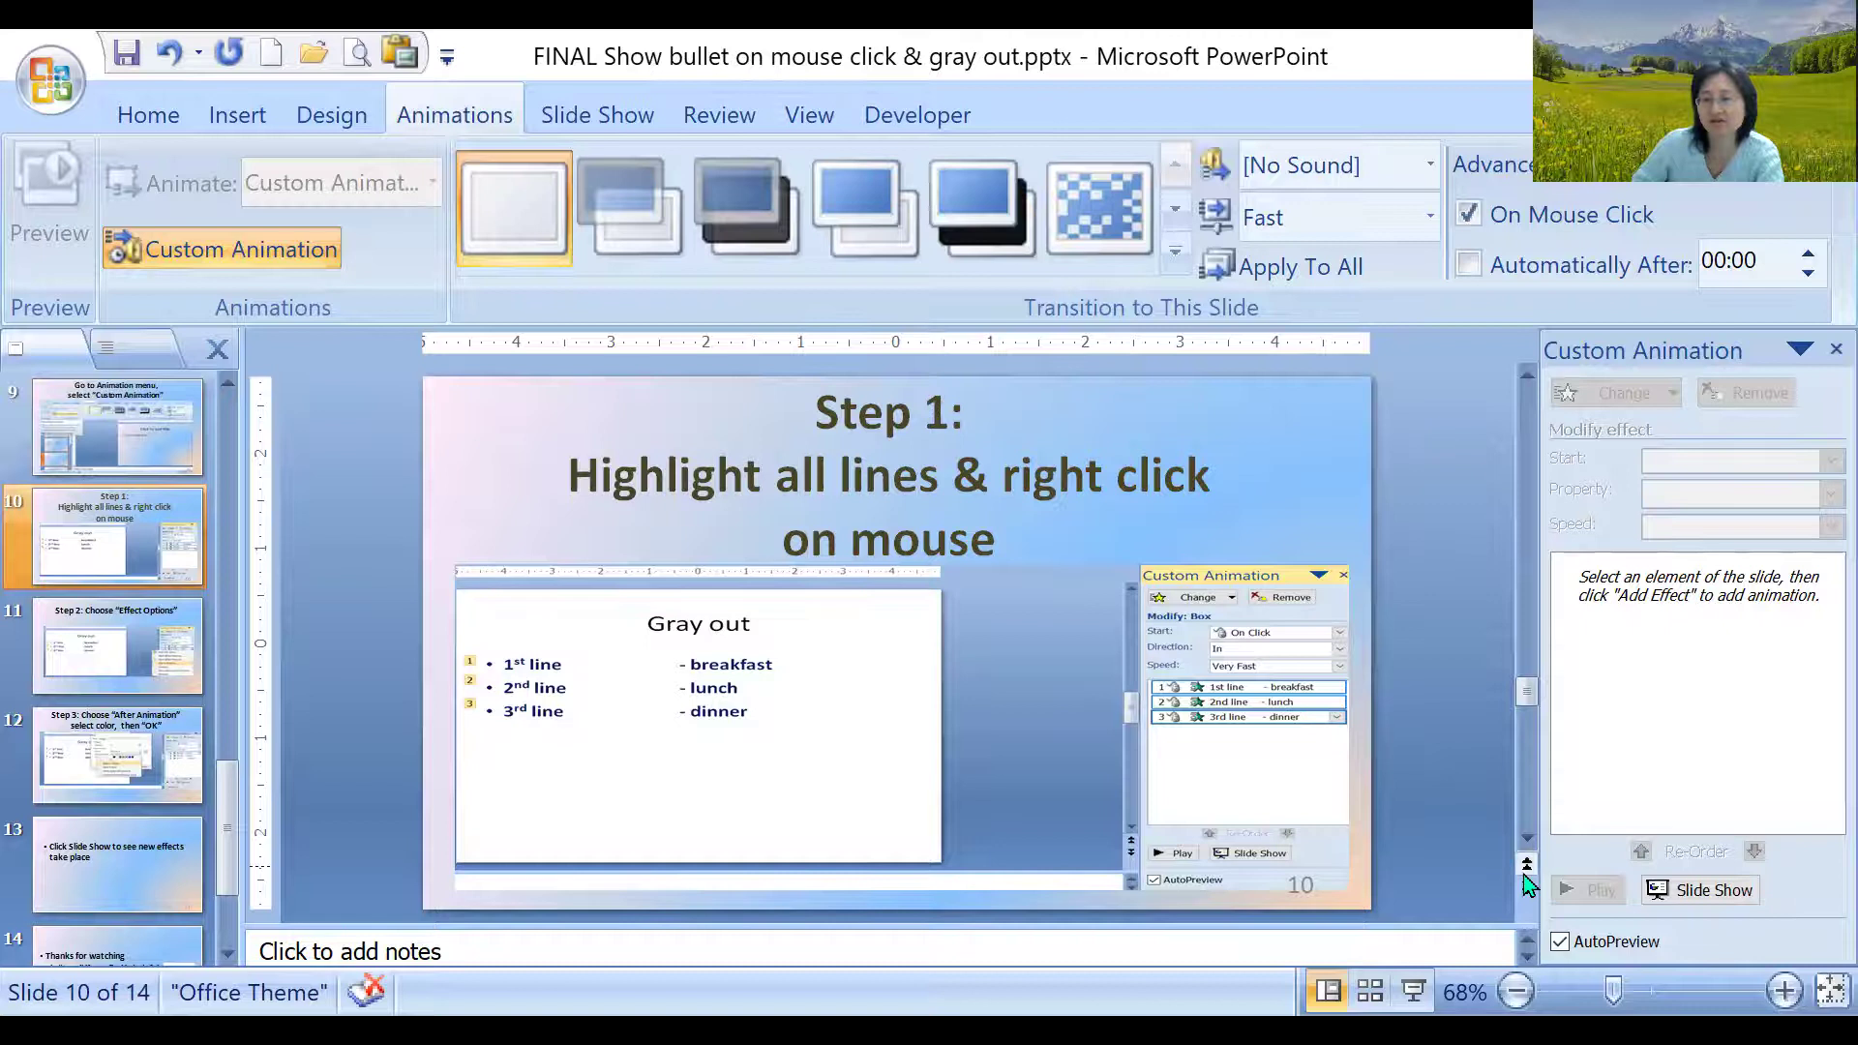
pyautogui.click(1528, 891)
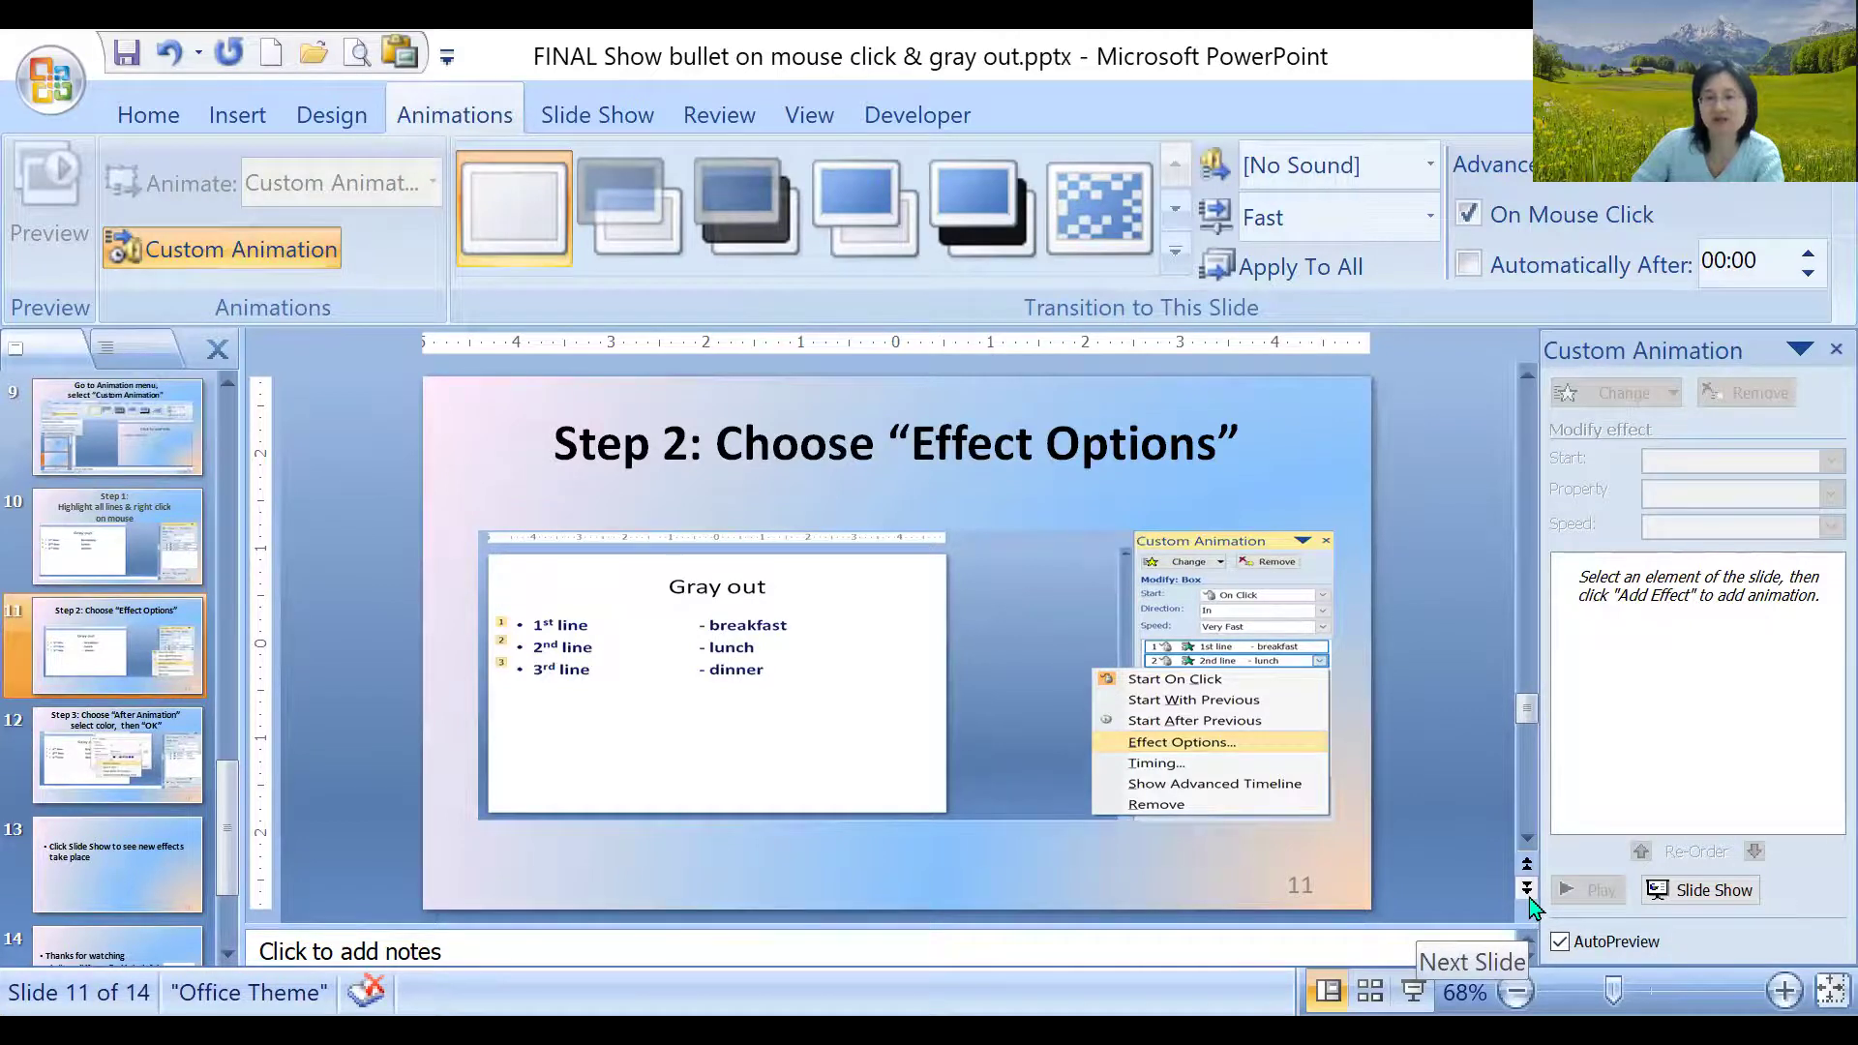
pyautogui.click(1527, 889)
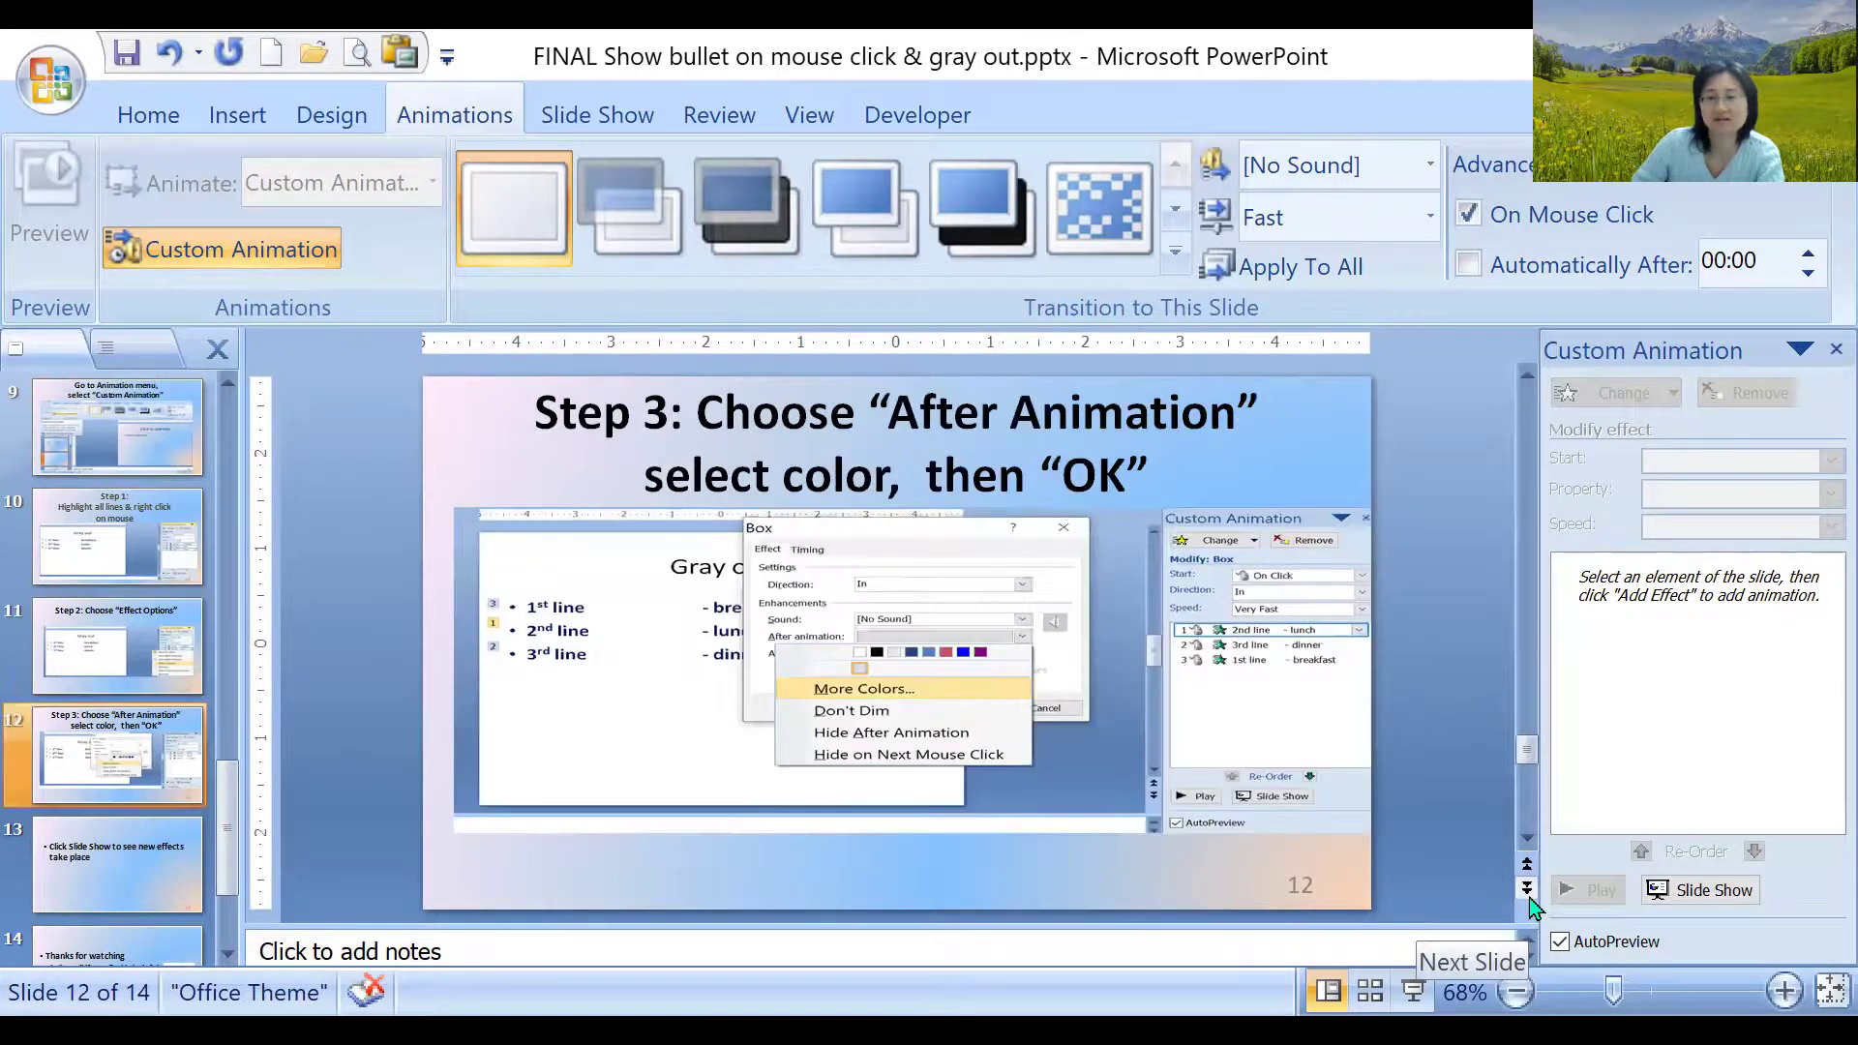
pyautogui.click(1527, 888)
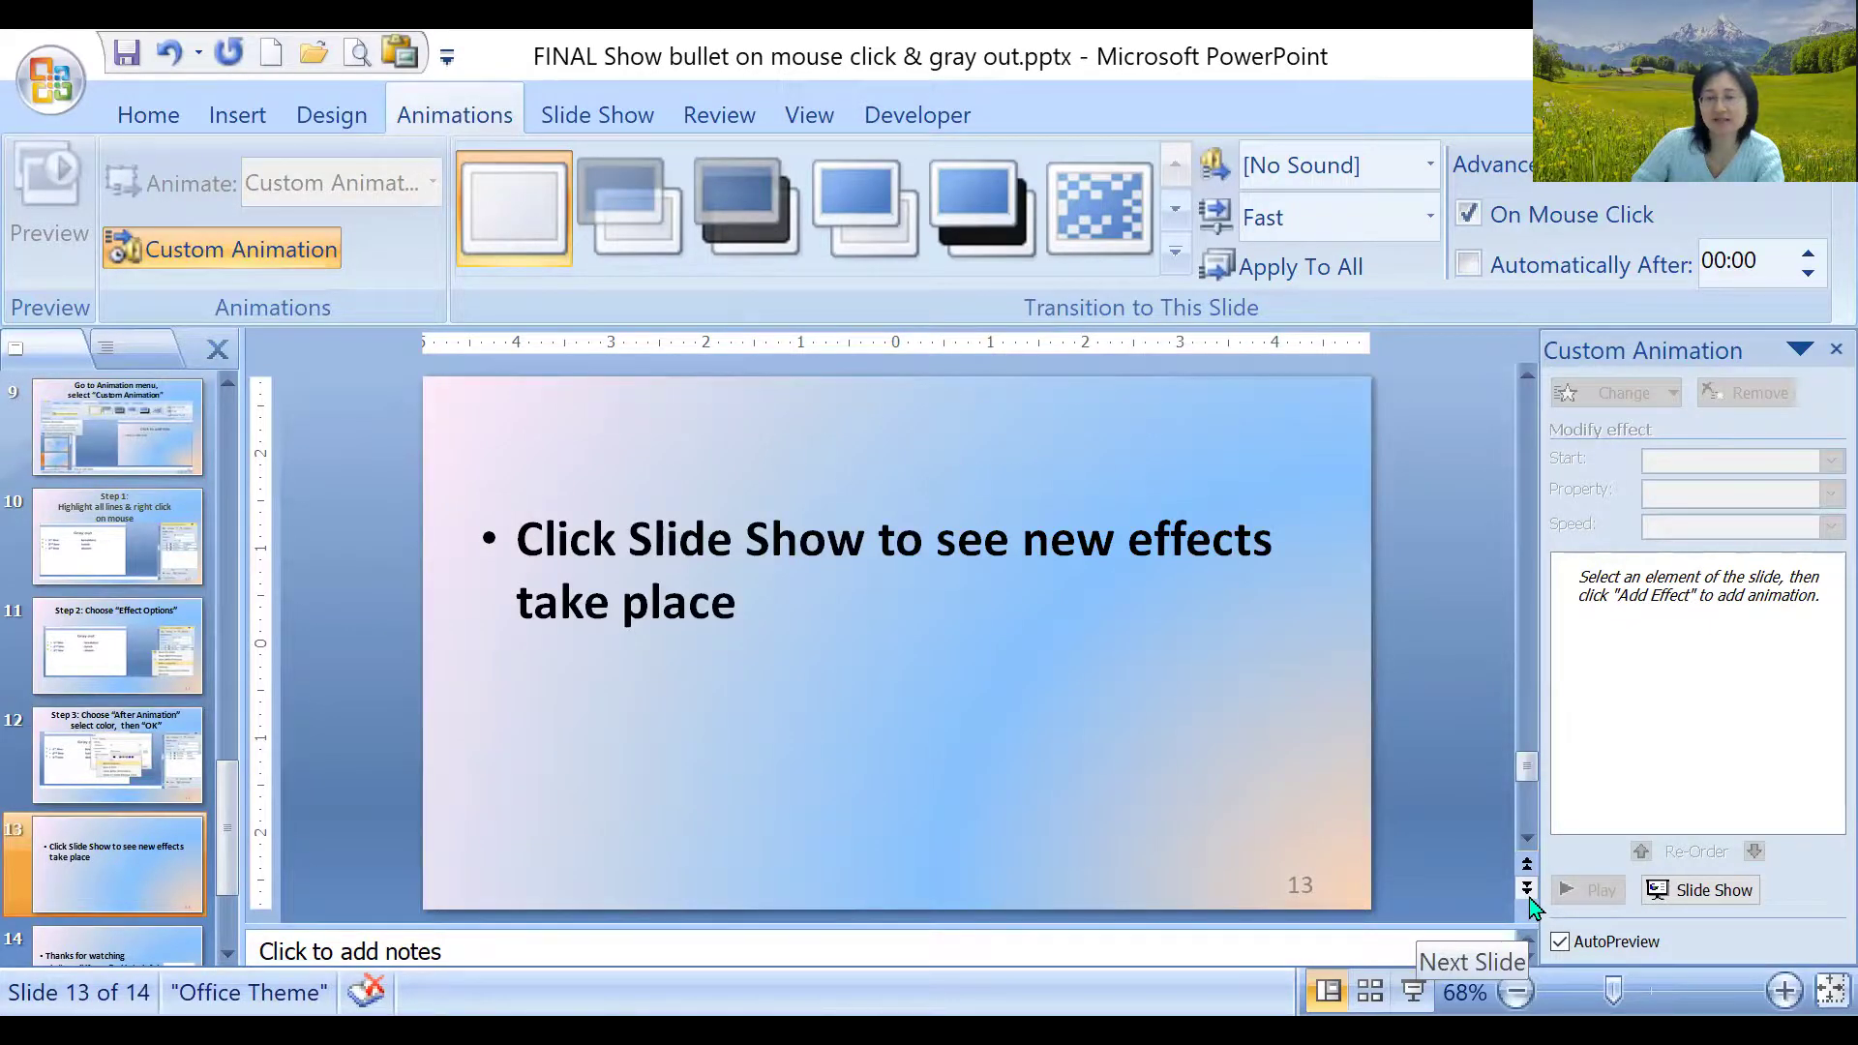
pyautogui.click(1527, 888)
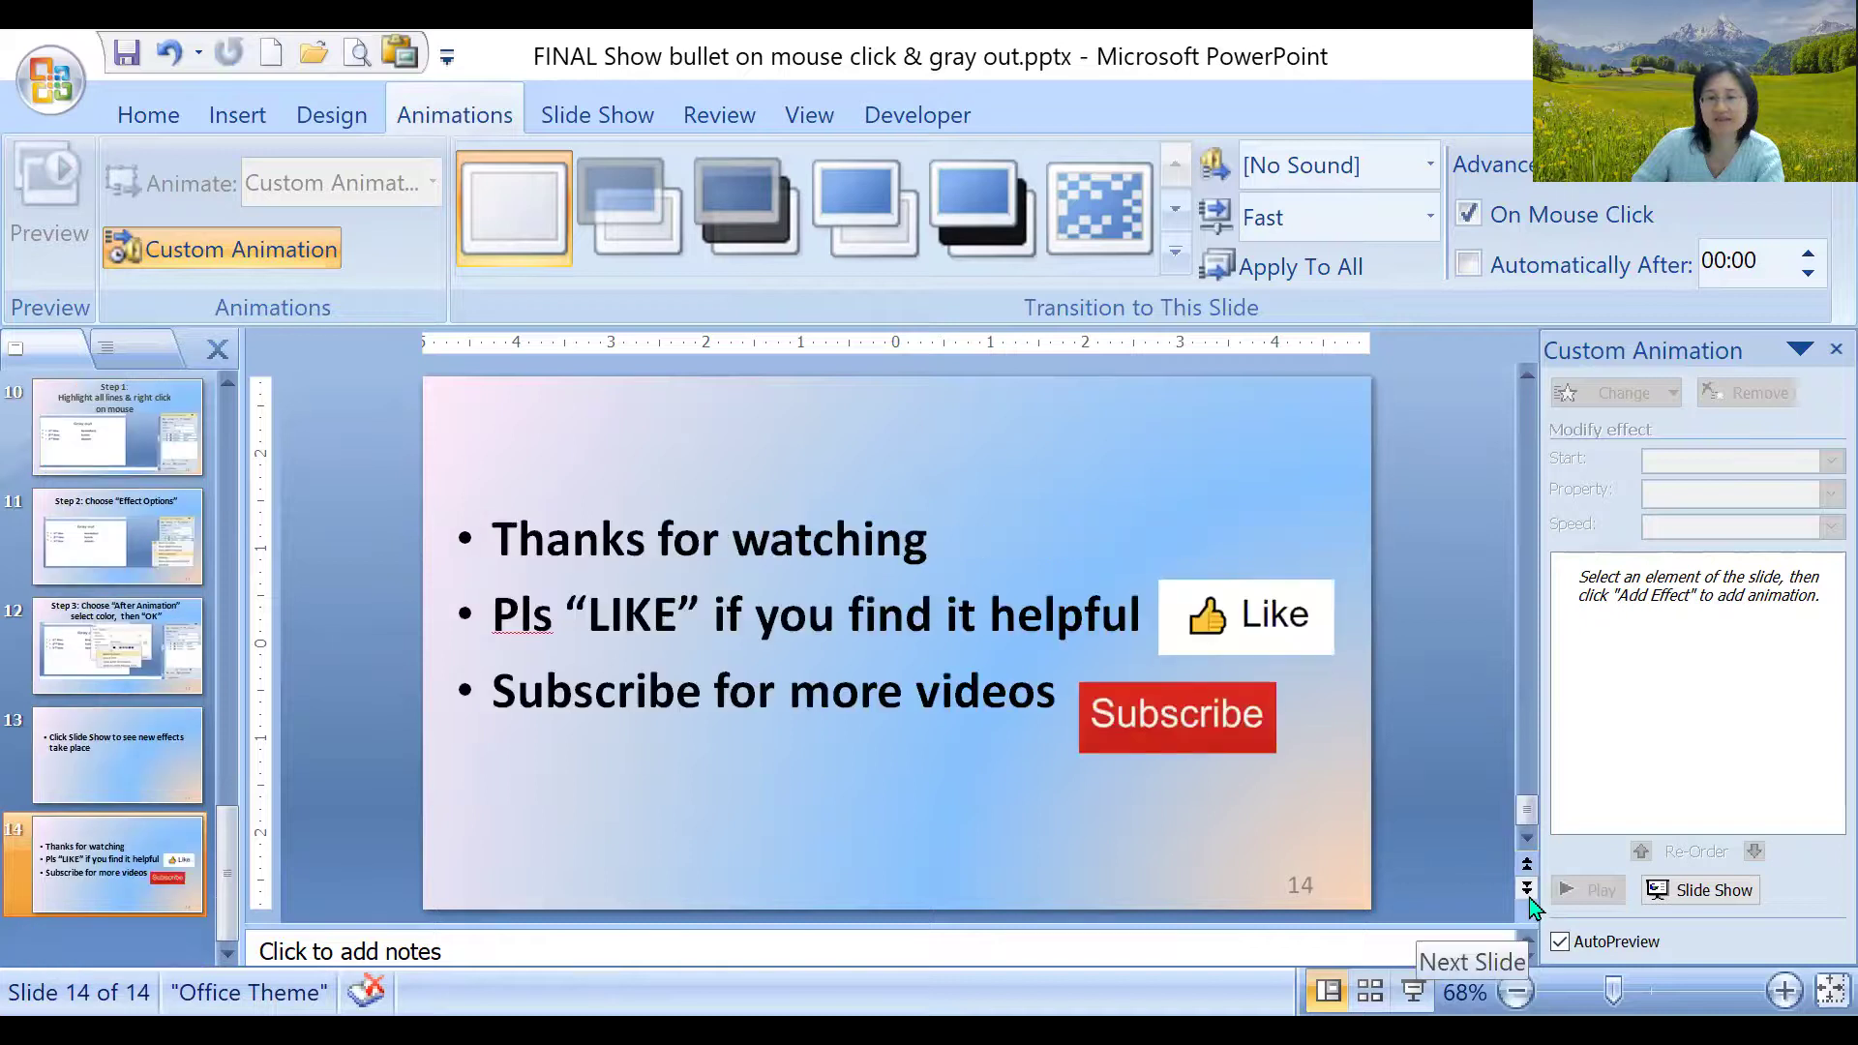